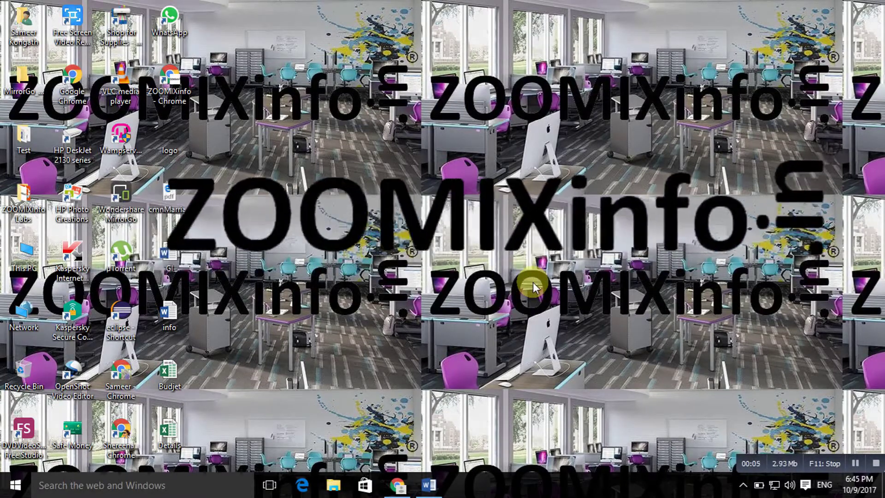
Step: Switch to the open Word document and bring up the Save As dialog for the Test folder on the Desktop
click(428, 484)
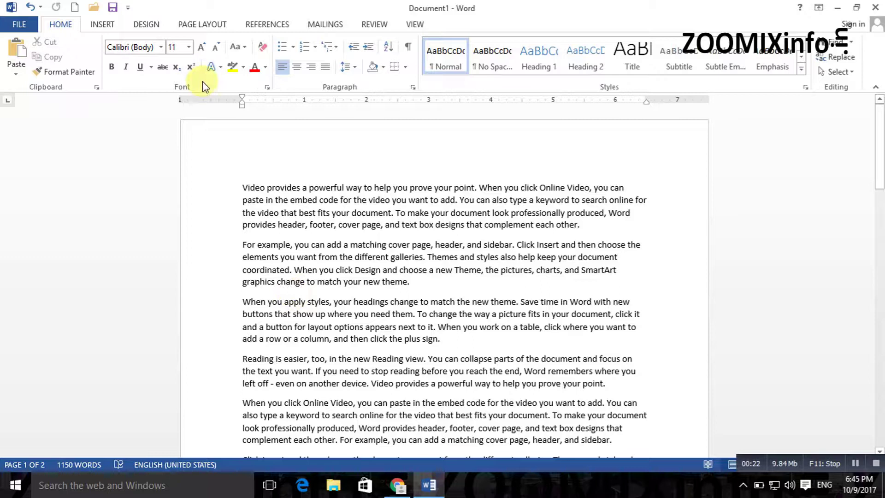
click(23, 27)
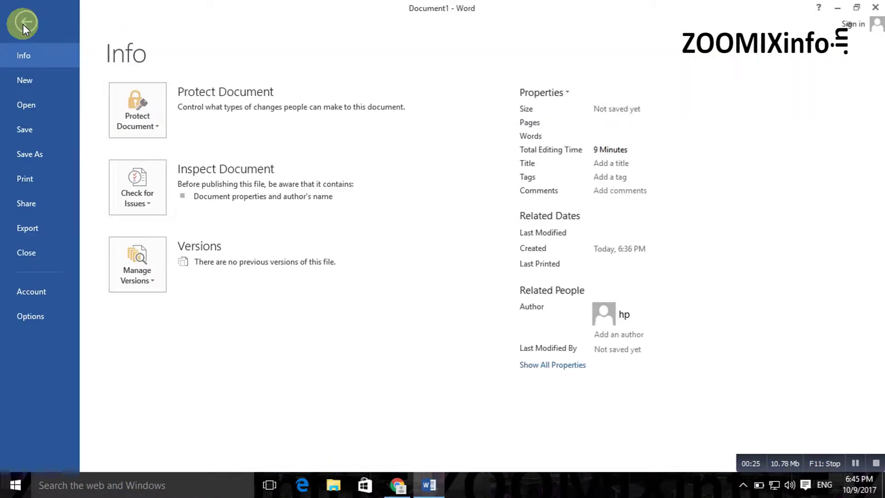
click(27, 137)
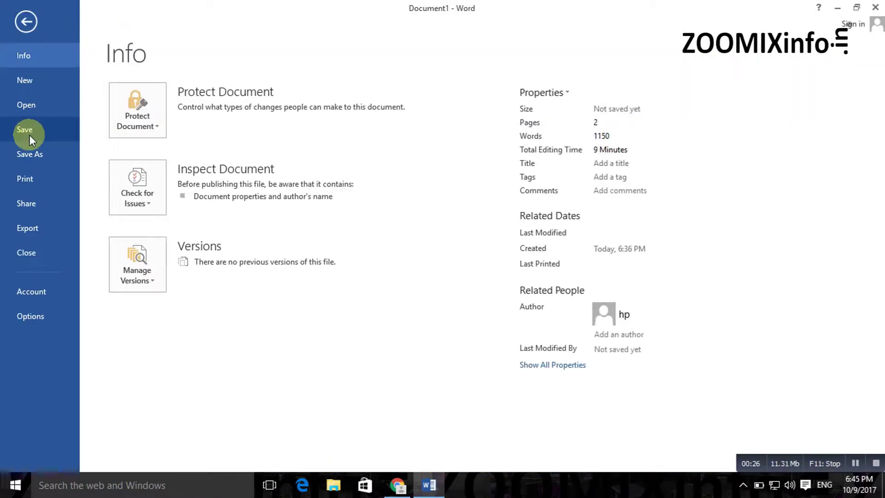
click(364, 168)
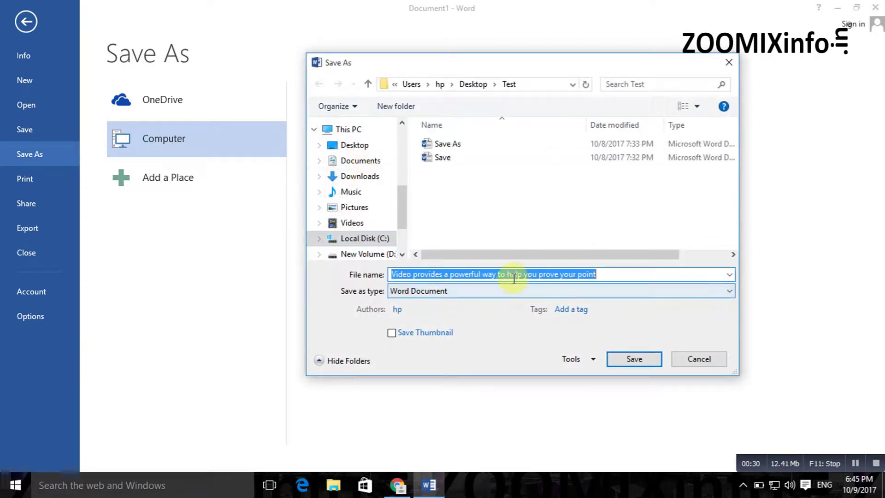
Step: Name the file Test and set its save type to XPS Document
key(BackSpace)
text(Tesr)
key(BackSpace)
text(t)
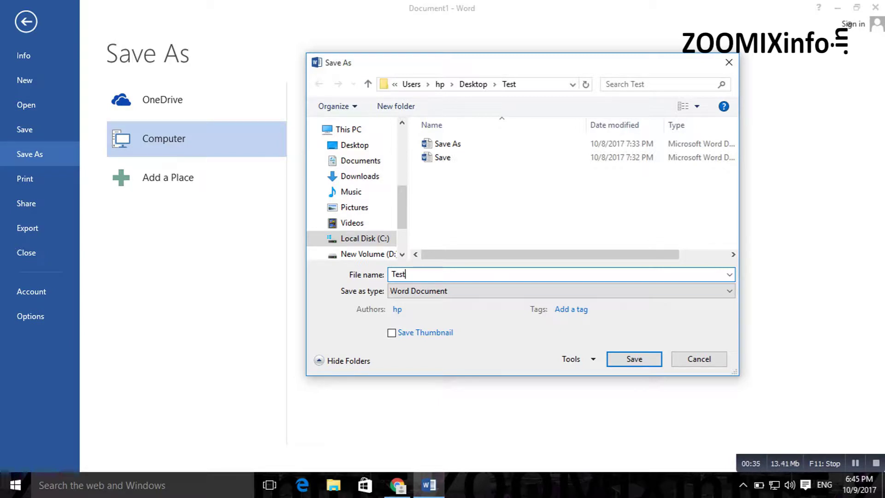
click(445, 292)
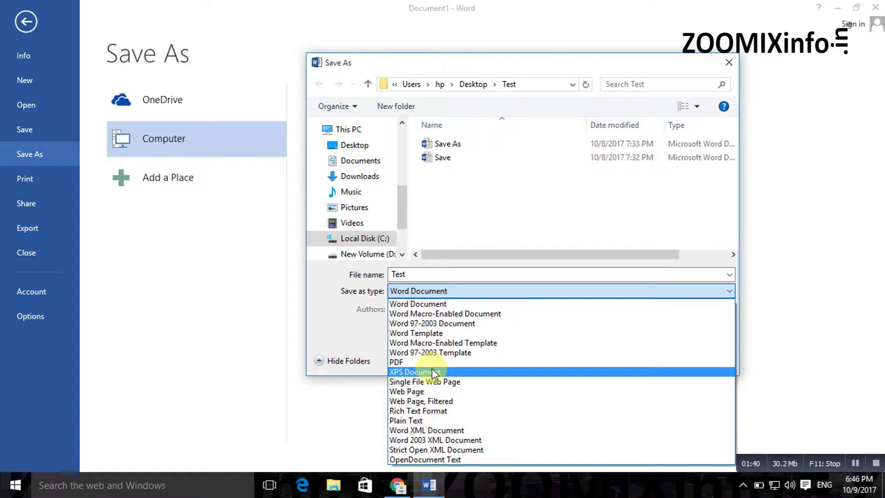
click(432, 372)
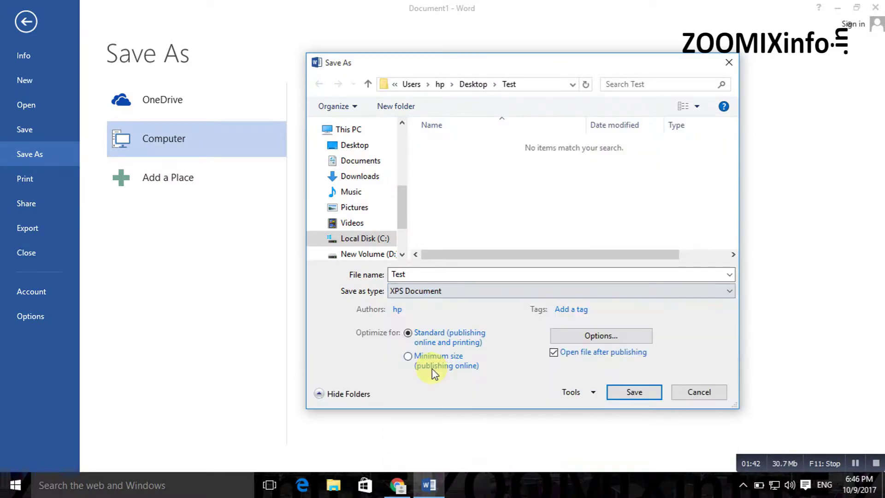
click(601, 335)
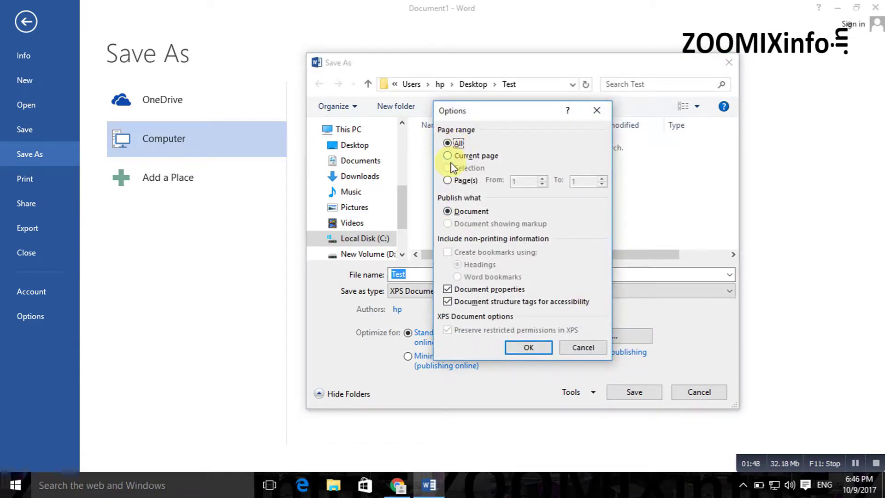
click(452, 156)
click(449, 180)
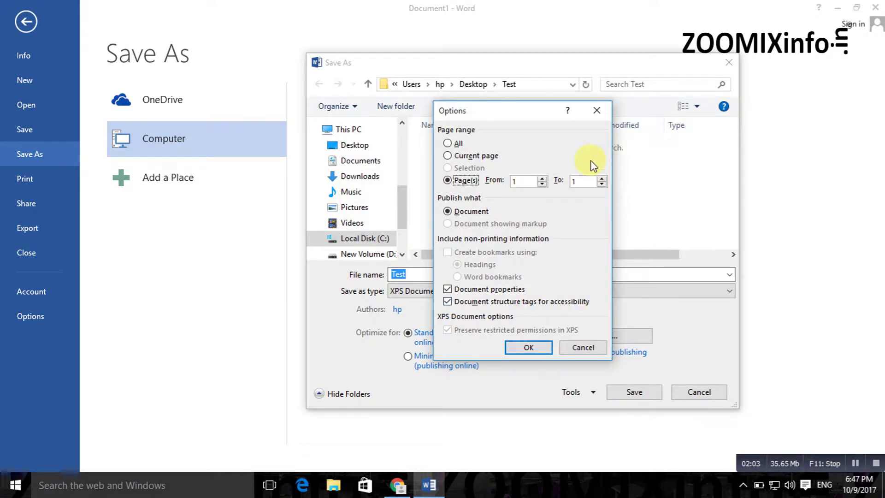
click(596, 110)
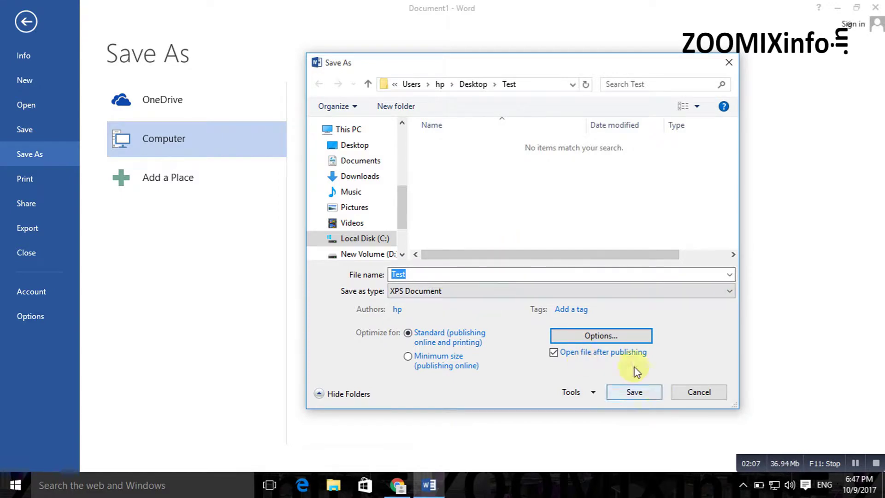
Step: Accept the publishing options with the page range set to All and save the document as XPS
click(613, 339)
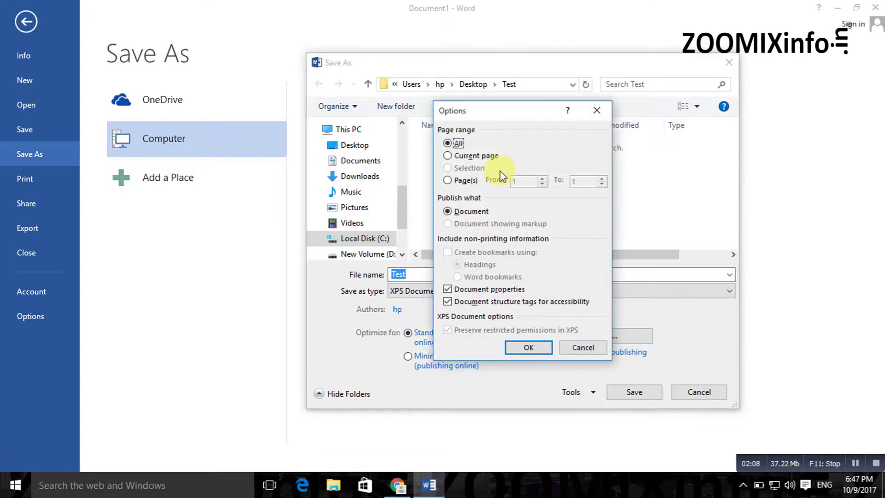
click(549, 352)
click(636, 392)
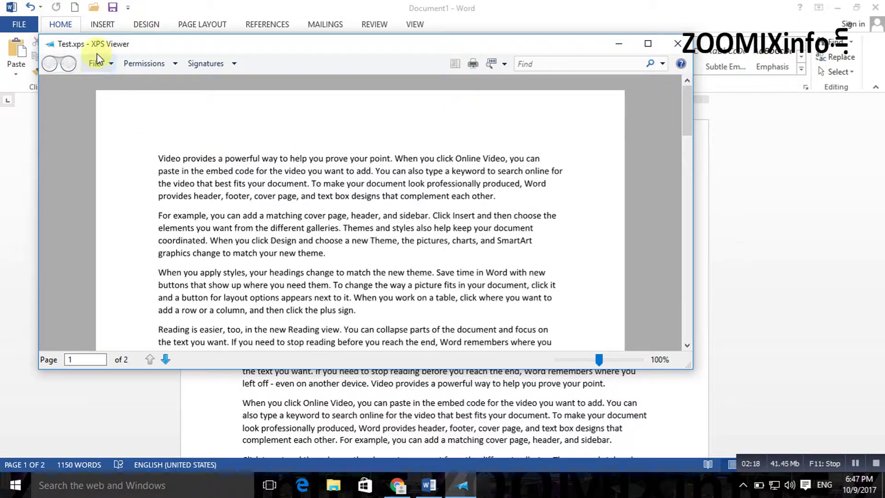
Step: Look through the pages of the exported Test.xps in XPS Viewer and close the viewer
scroll(292, 168, down, 10)
scroll(309, 234, down, 10)
scroll(311, 235, up, 15)
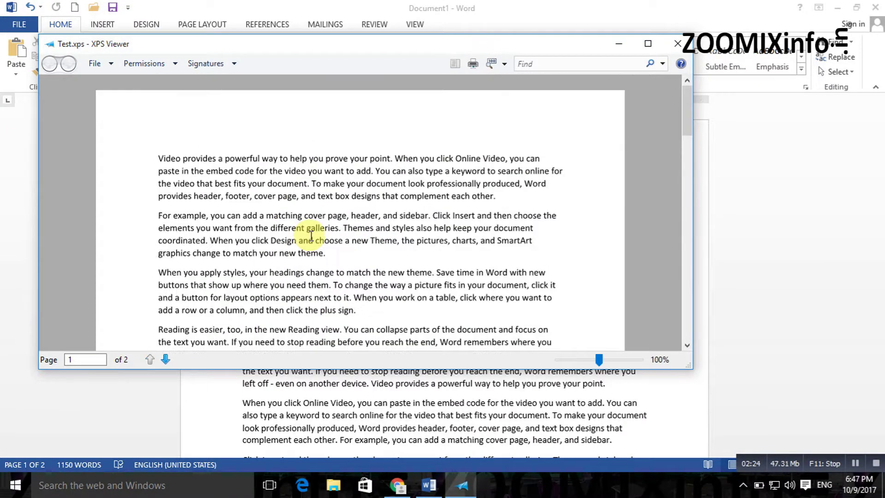
click(95, 64)
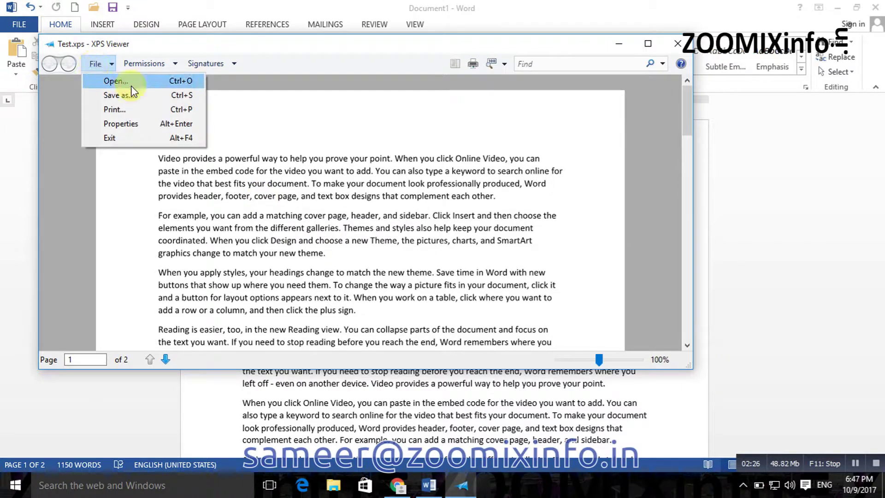
click(452, 190)
scroll(435, 252, down, 8)
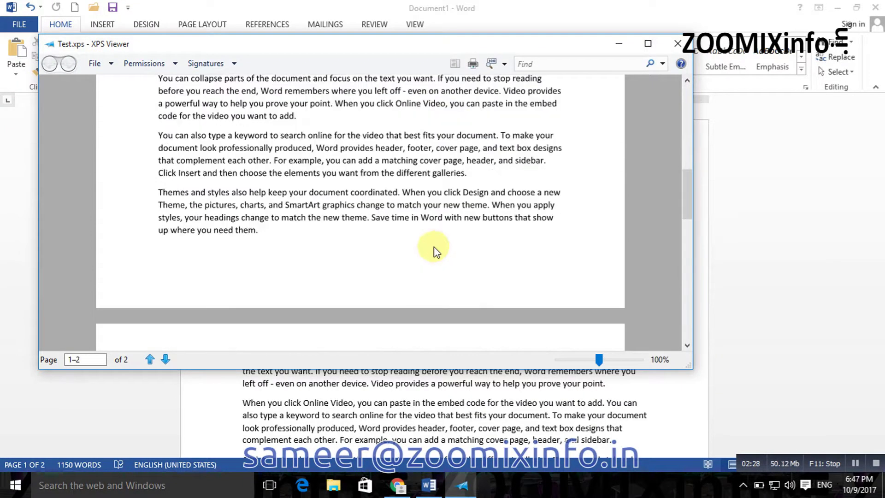
scroll(595, 106, down, 3)
click(677, 43)
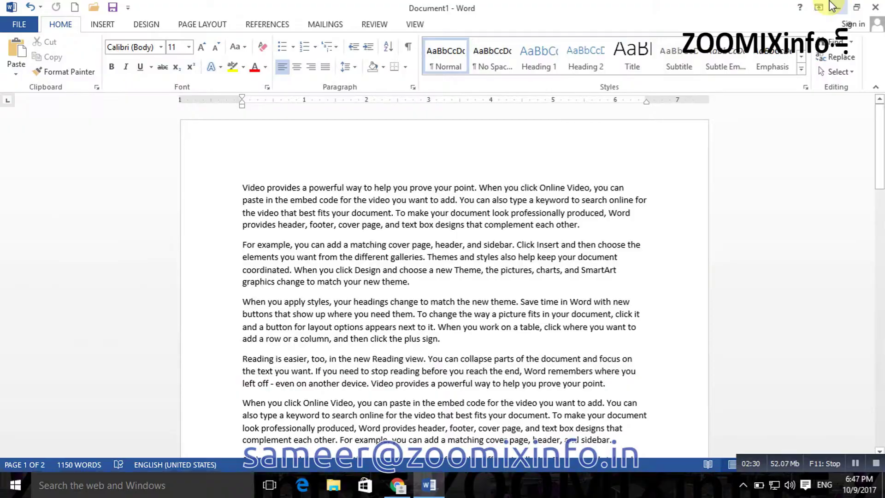
Step: Minimize Word, open the Test folder on the desktop and examine the properties of the exported Test file
click(834, 7)
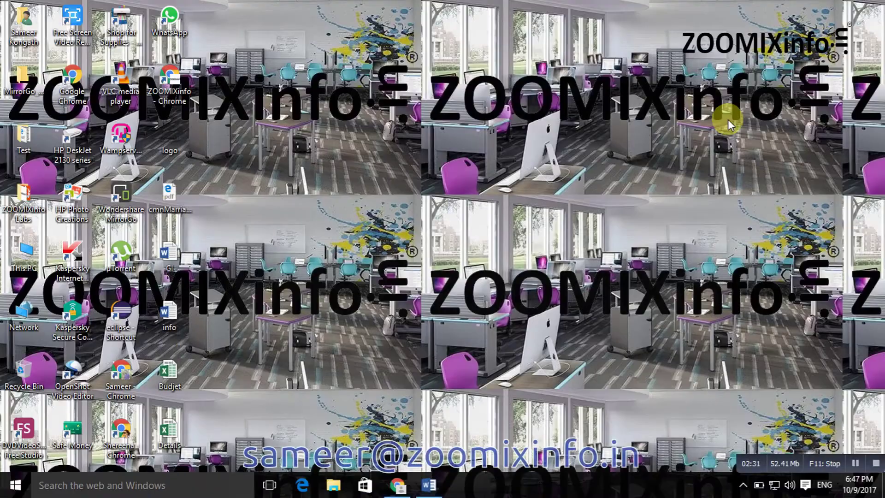
double_click(30, 143)
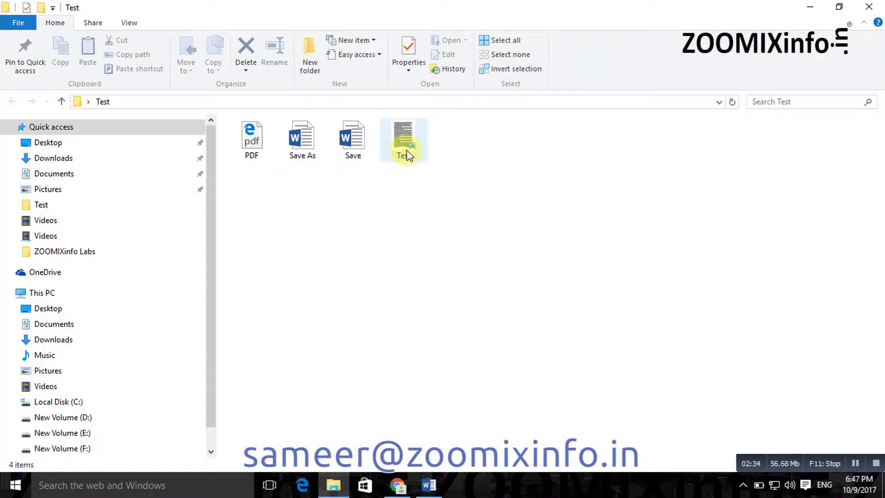
click(406, 155)
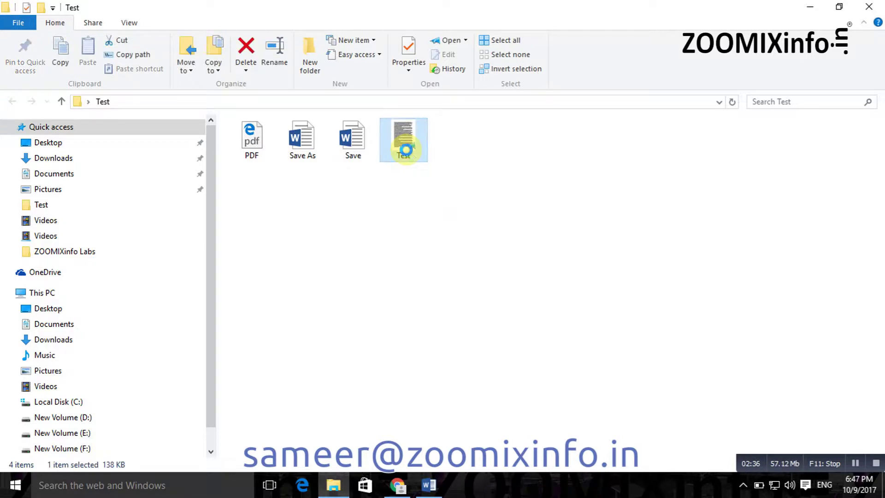
right_click(406, 146)
click(530, 233)
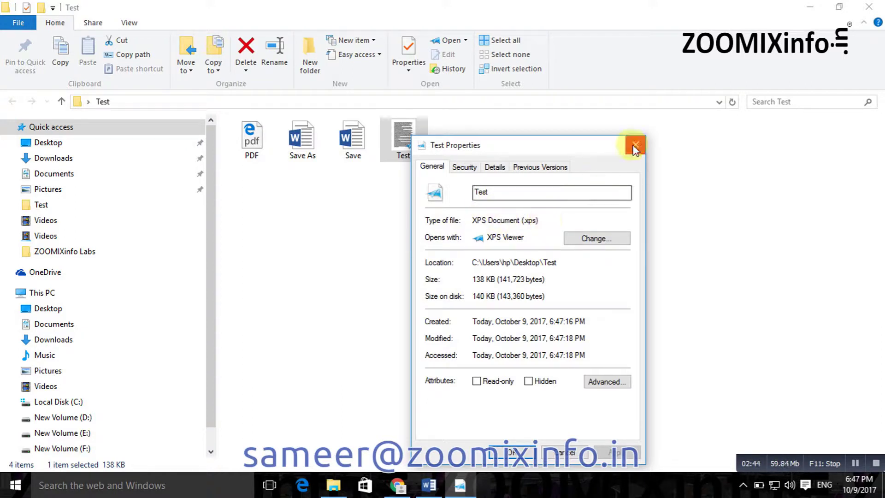
click(635, 146)
Step: Open the exported Test file from the folder and look through its pages
double_click(421, 151)
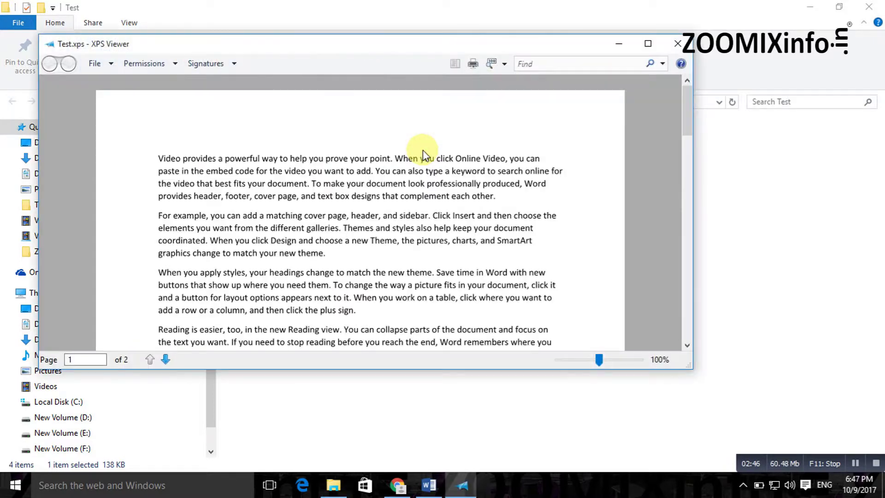
scroll(301, 174, down, 10)
scroll(299, 174, down, 15)
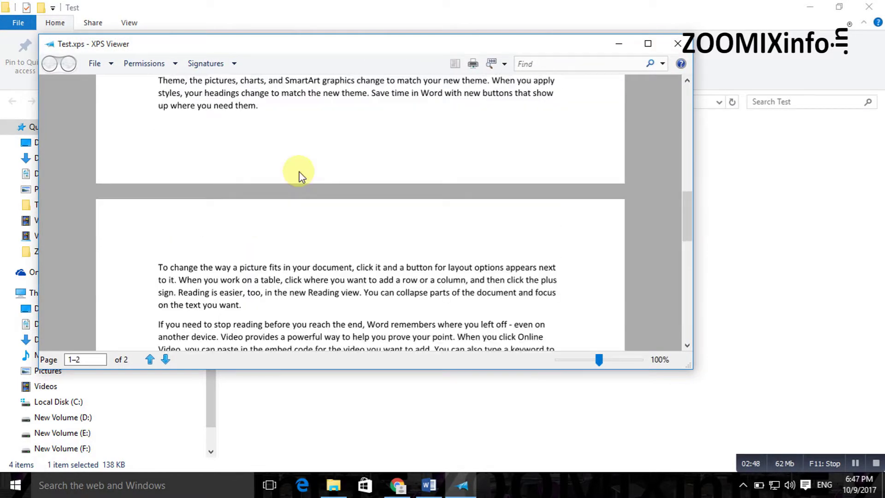
scroll(300, 189, up, 15)
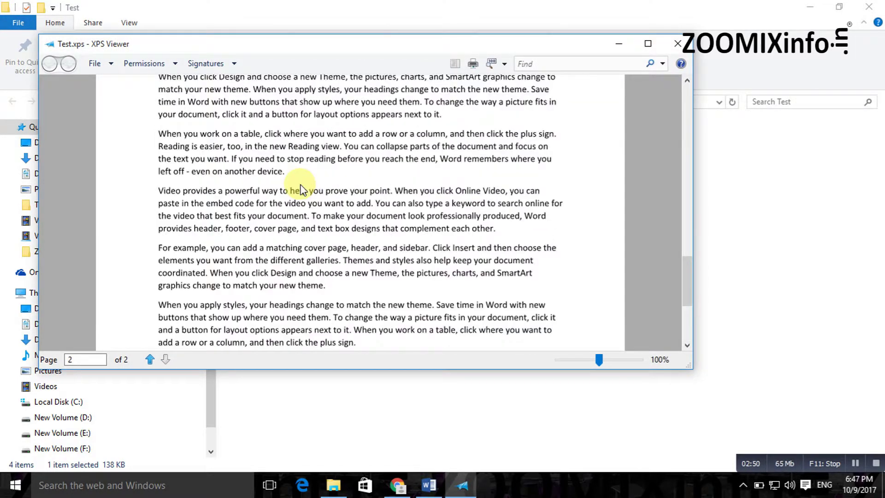
scroll(302, 184, up, 10)
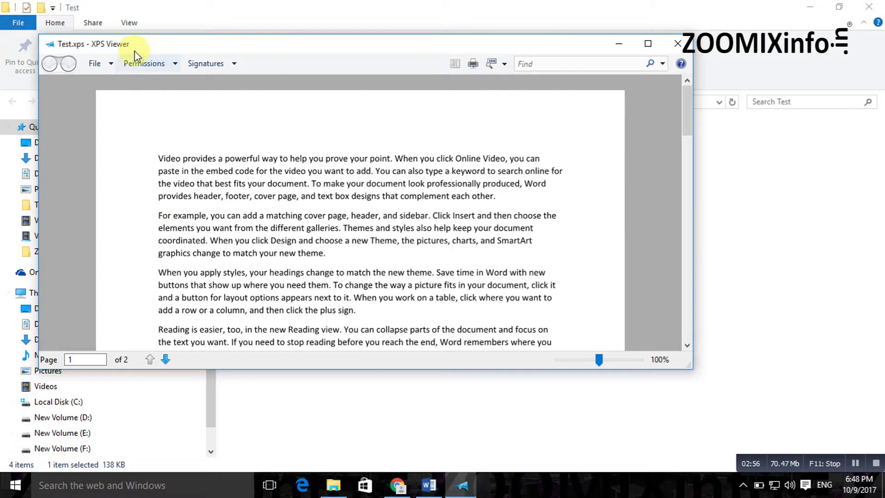
Step: Search Windows for xps and launch the XPS Viewer desktop app
click(82, 490)
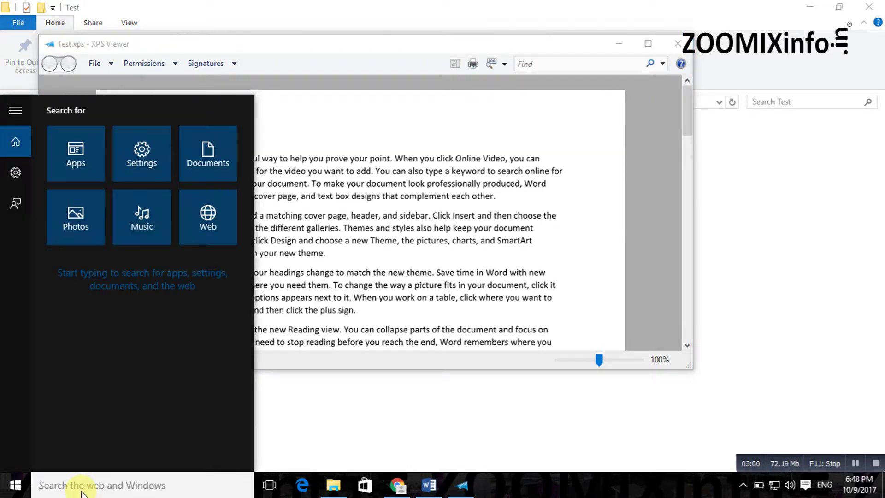
text(xps)
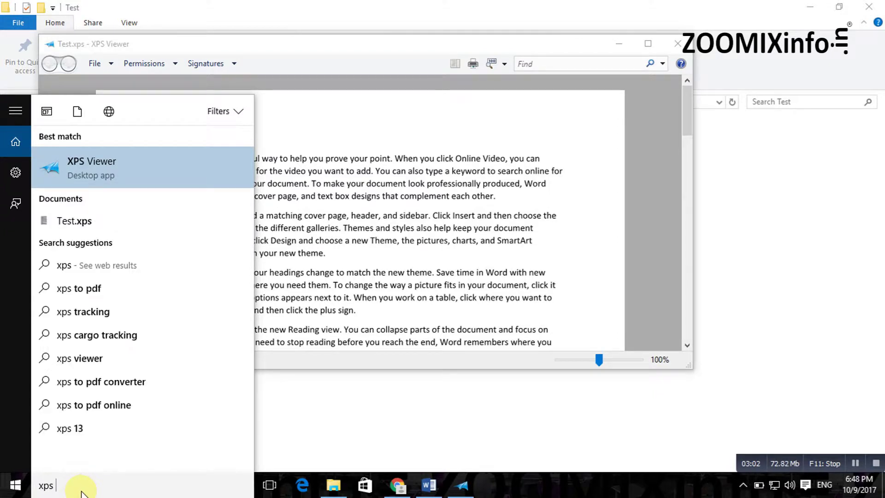
click(126, 166)
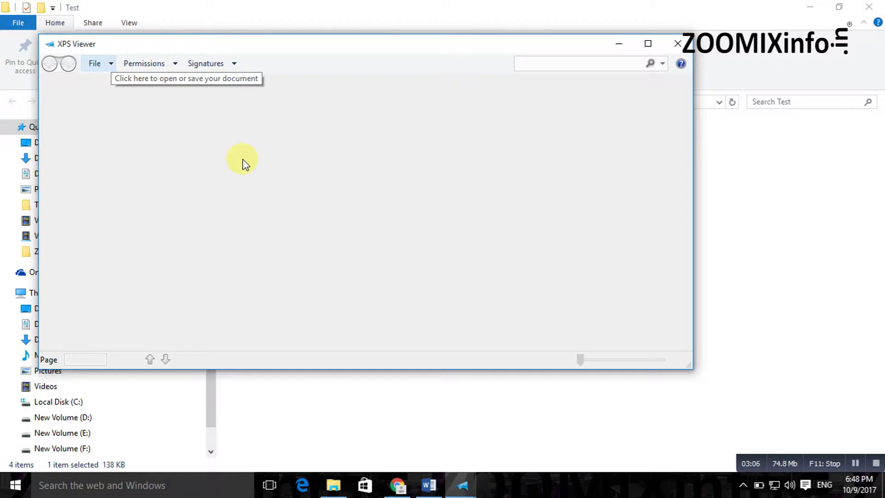
Step: Open the Test XPS document from the Test folder on the Desktop in XPS Viewer
click(94, 64)
click(121, 87)
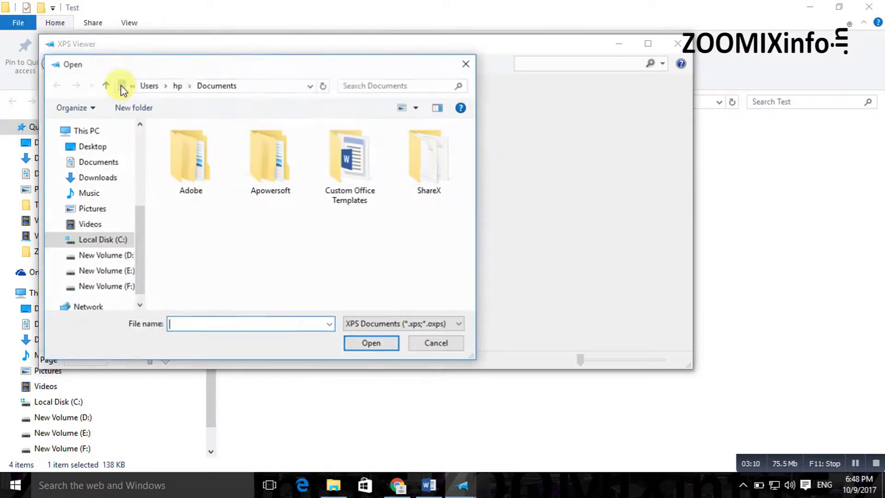
click(93, 147)
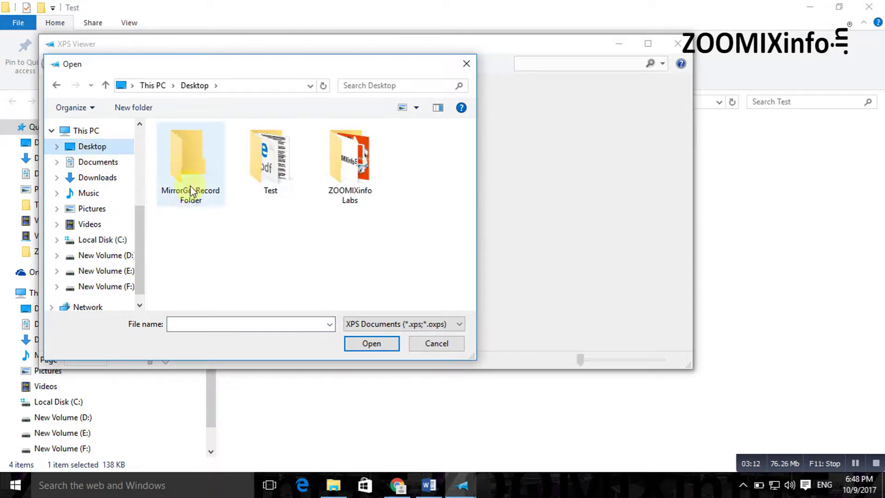
double_click(283, 186)
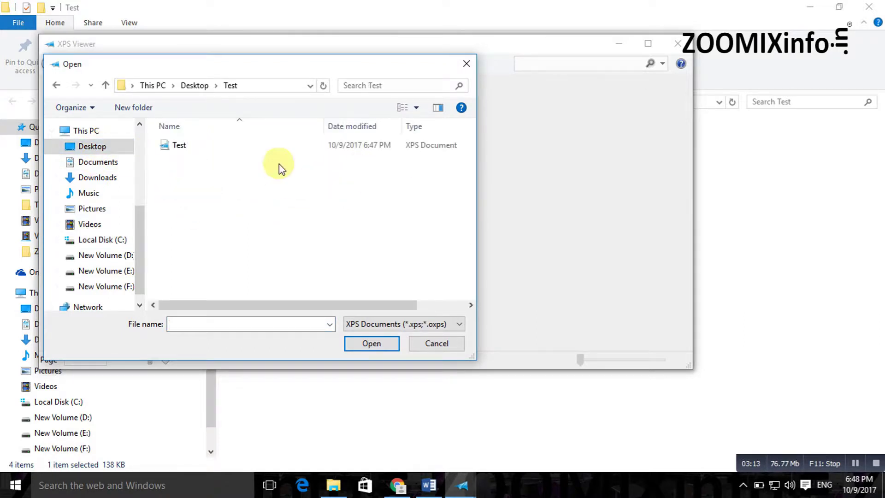
click(228, 146)
click(368, 344)
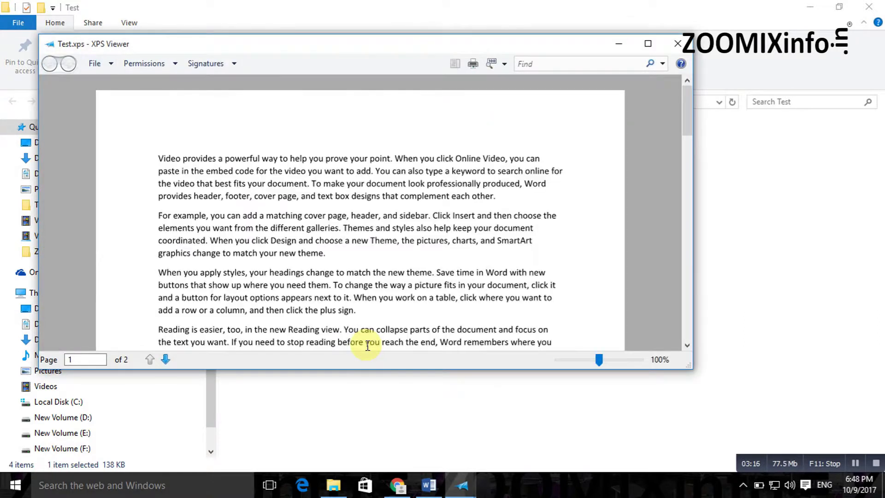
Step: Review the pages of the opened XPS document and close XPS Viewer
scroll(424, 269, down, 10)
scroll(424, 269, down, 10)
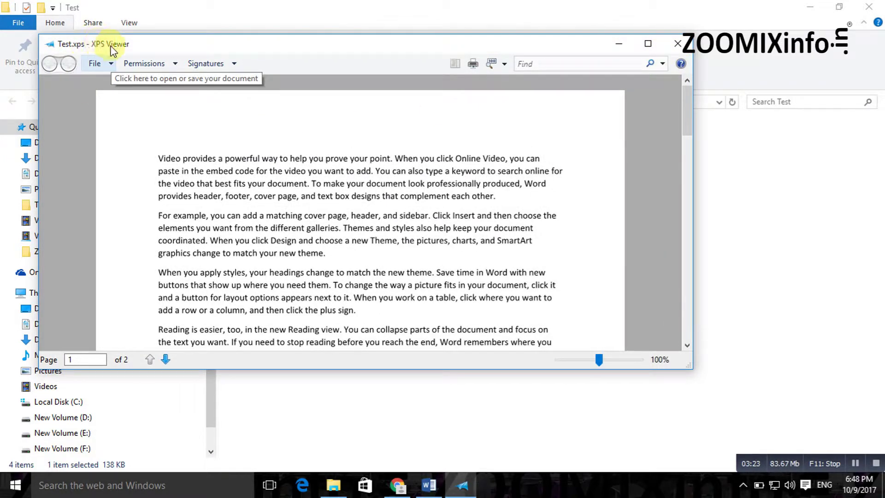
click(678, 44)
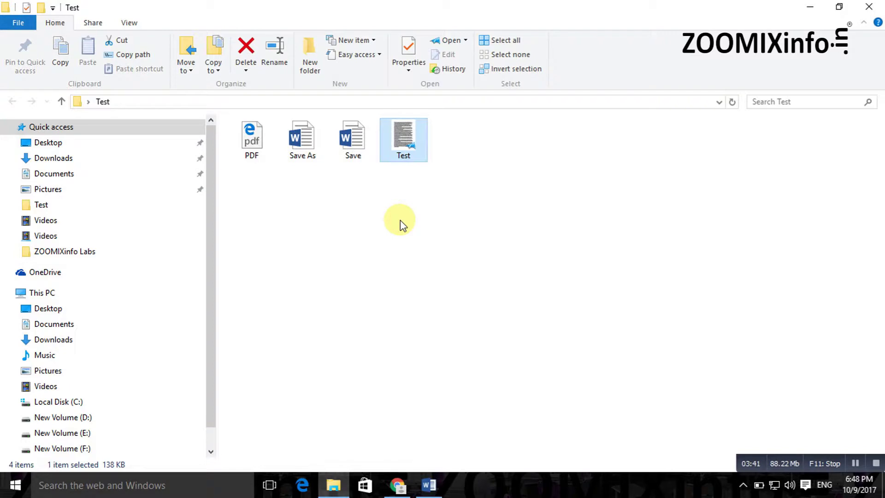
Step: Switch to Word and start saving a copy of the document in the Test folder under the file name Test
click(428, 484)
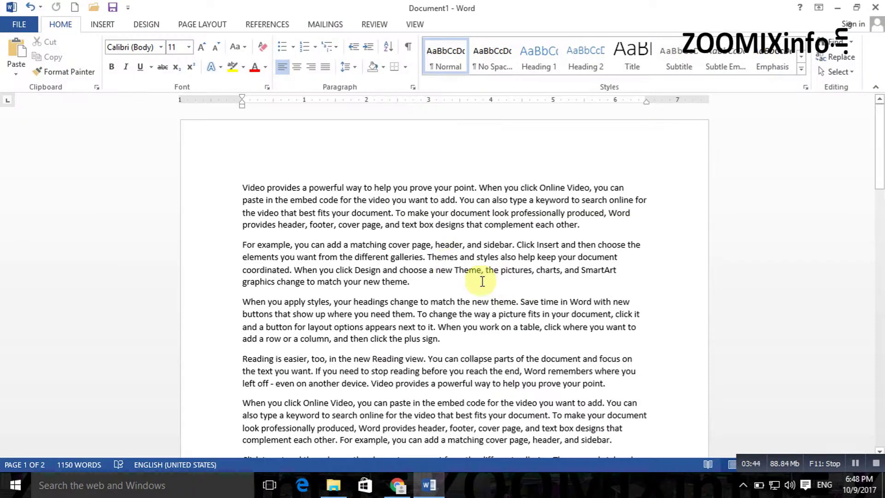
click(21, 24)
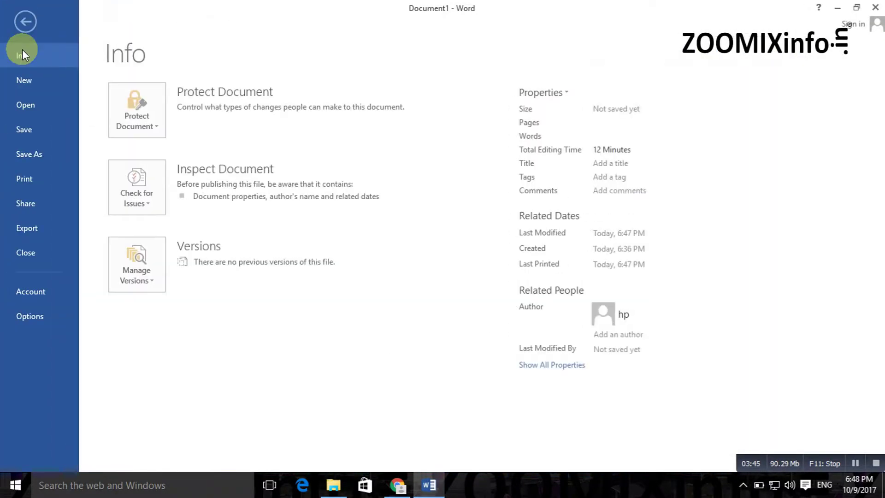
click(26, 146)
click(387, 178)
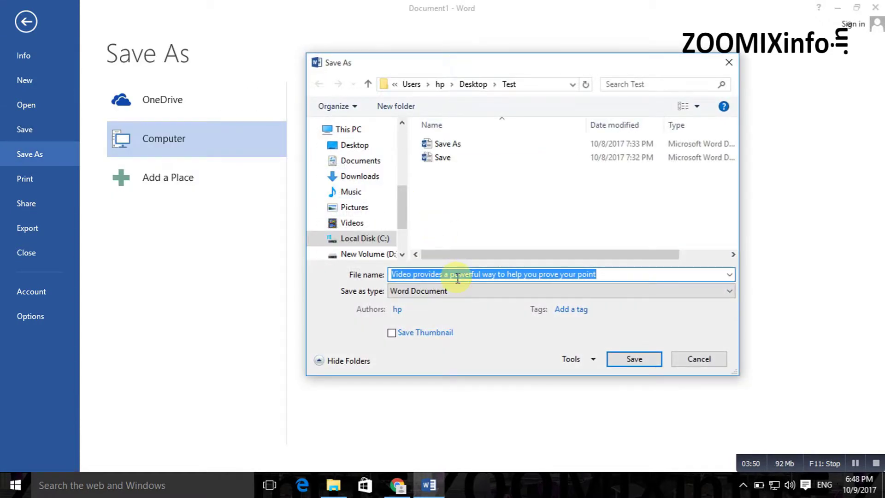
key(BackSpace)
text(Test)
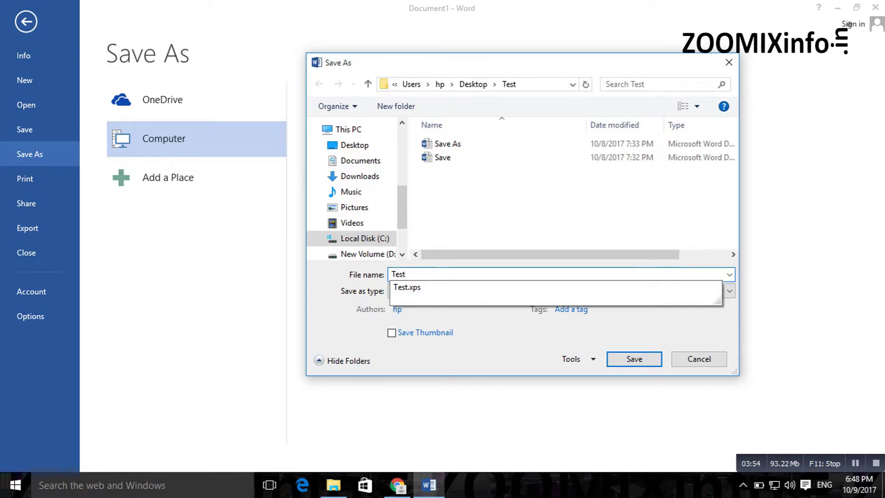
Step: Choose Single File Web Page as the file type for the Test copy
click(361, 294)
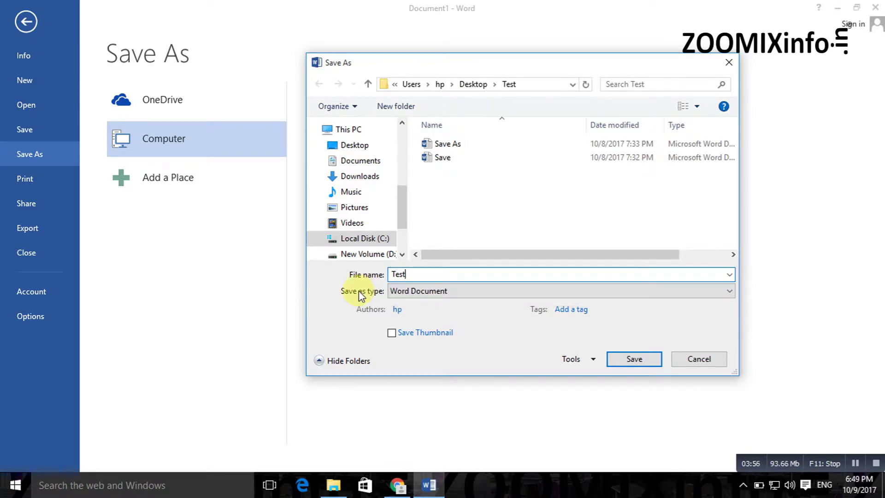
click(477, 297)
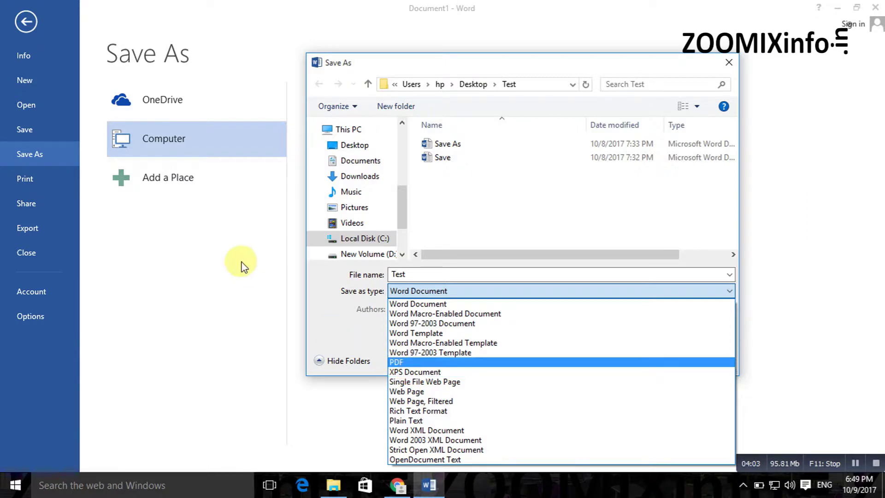
click(259, 266)
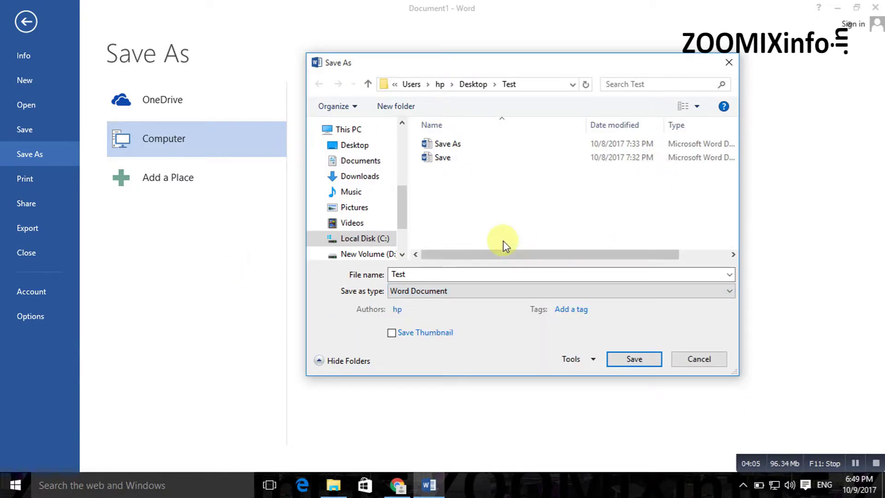
click(443, 291)
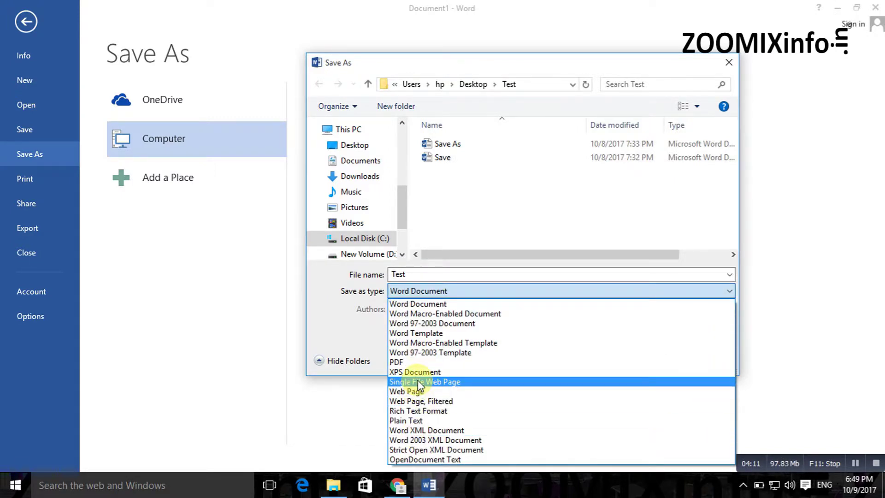
click(447, 382)
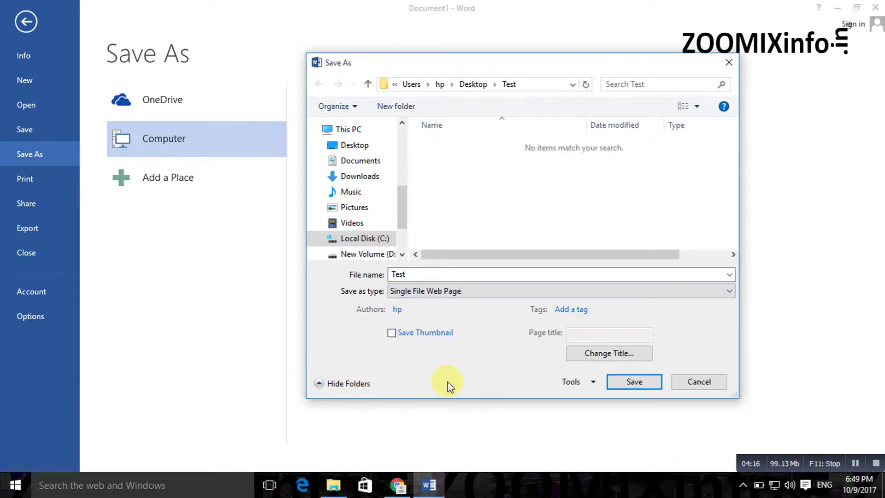
Step: Set the page title to Test WebSite and save the web page
click(594, 354)
text(T)
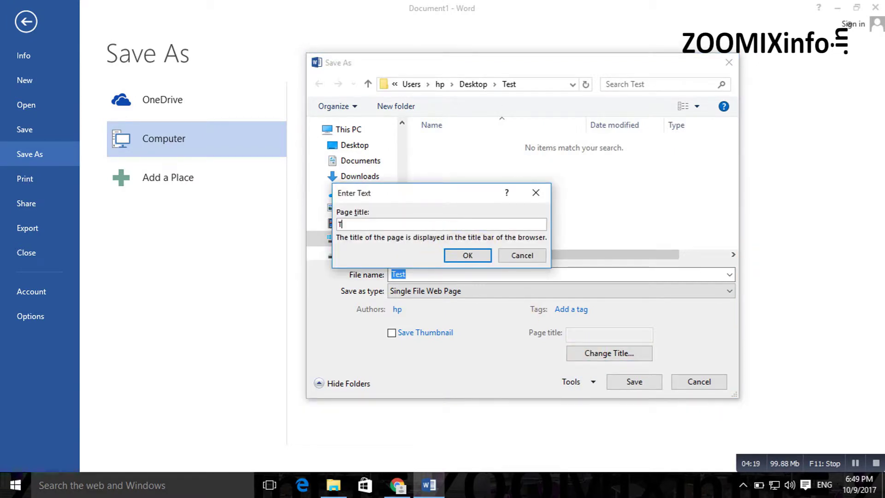
text(est WebSite)
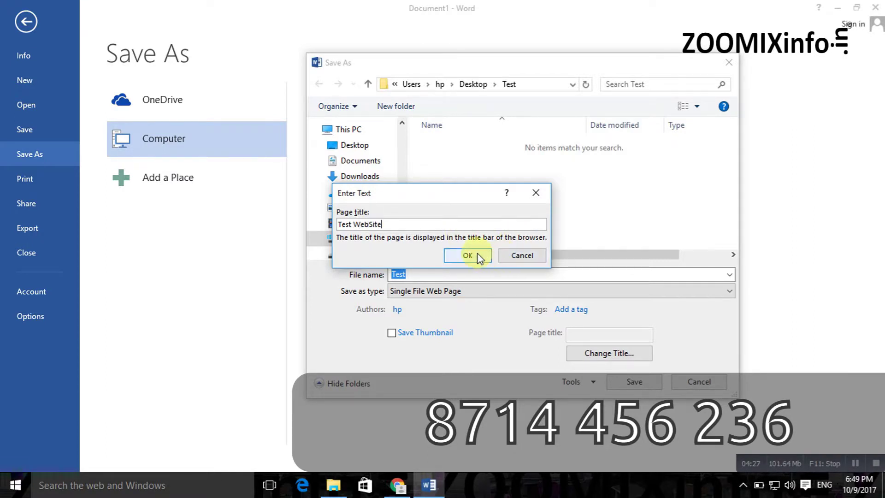
click(475, 256)
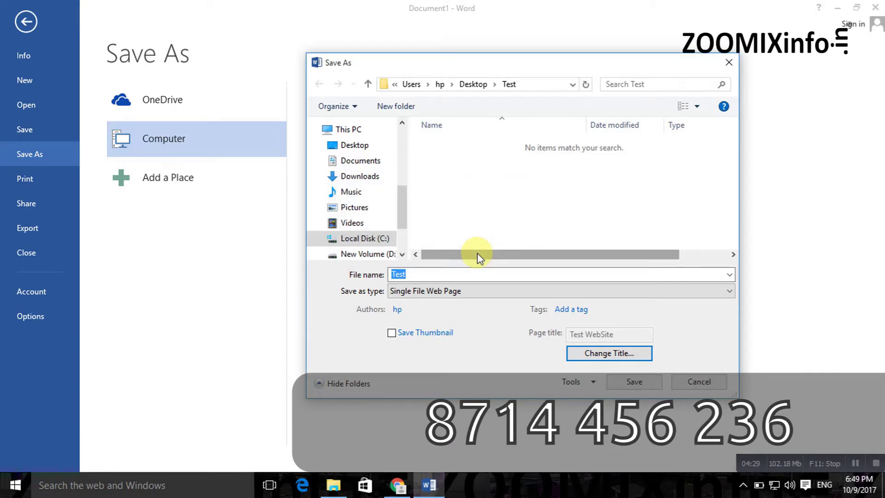
click(641, 383)
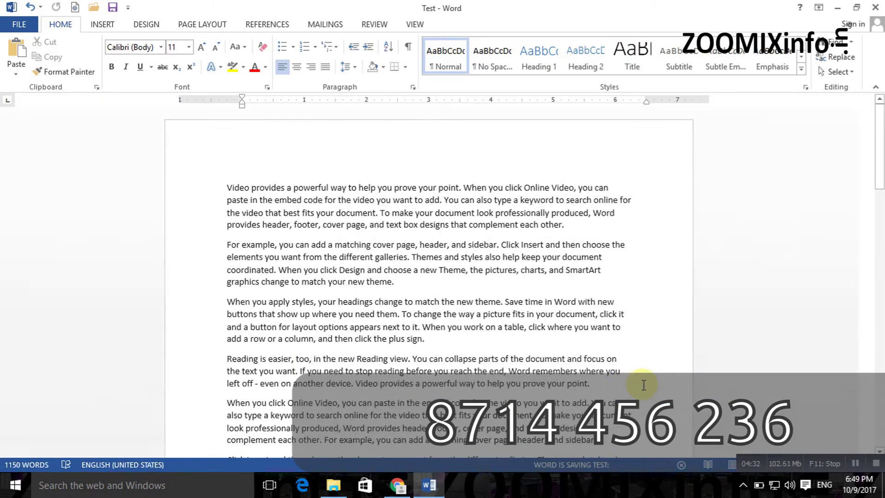
Step: Compare the document's web layout with a movie article opened from the Manorama Online site in Chrome
drag(877, 319, 879, 196)
click(402, 487)
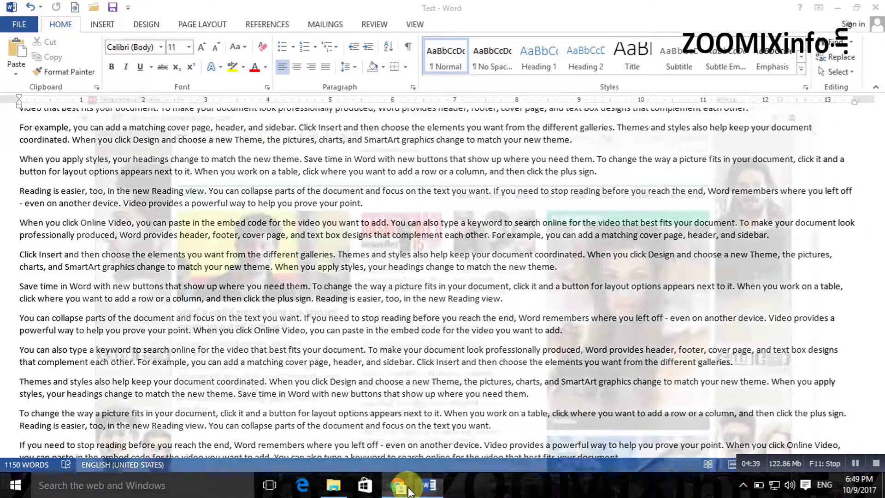
click(235, 263)
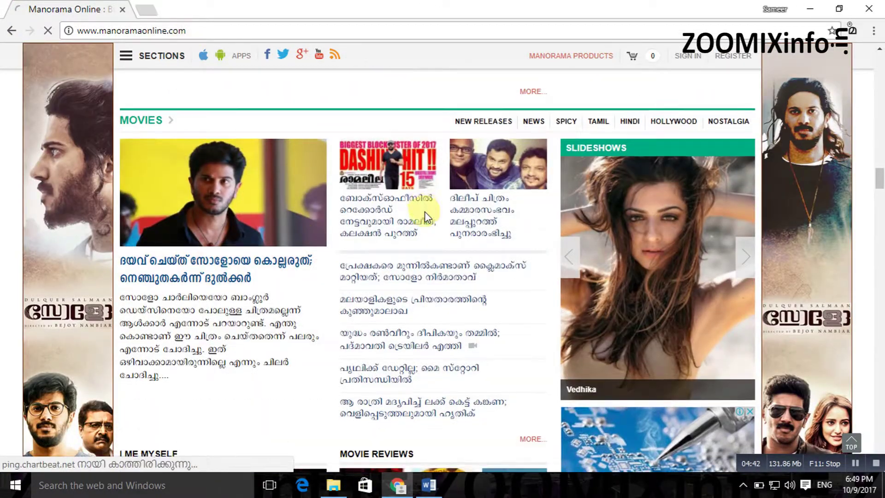
scroll(422, 211, down, 3)
click(429, 485)
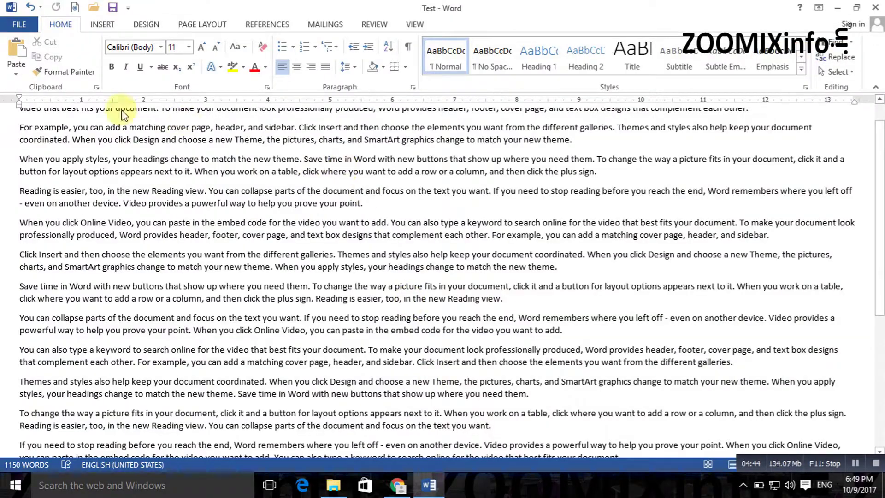
click(398, 485)
scroll(409, 300, down, 15)
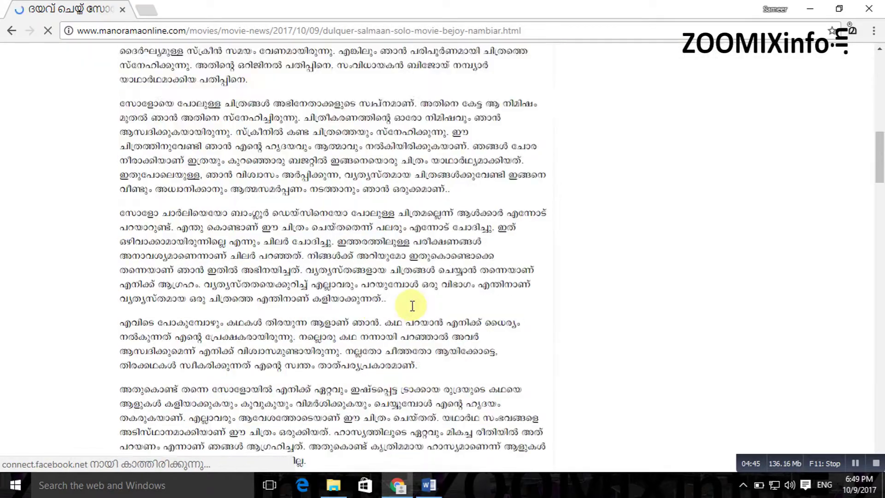
scroll(410, 295, up, 5)
scroll(415, 288, down, 8)
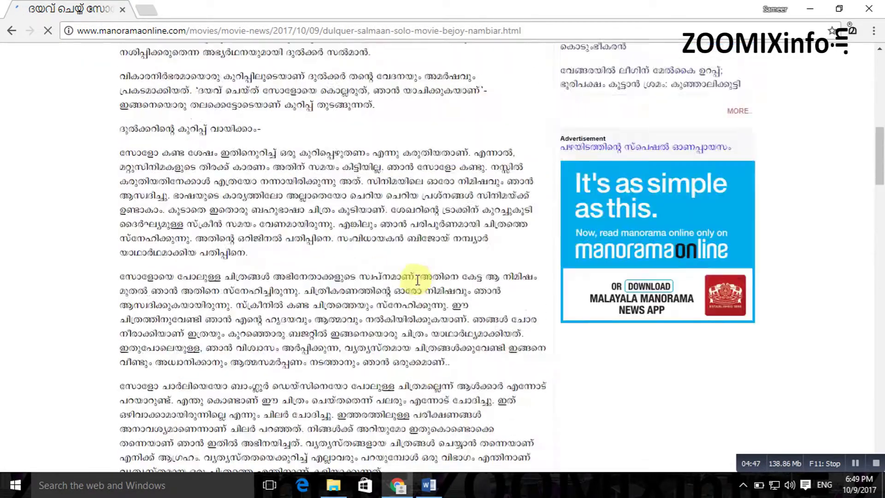
Step: Return to Word and look through the text of the saved Test web page
click(429, 485)
scroll(397, 216, down, 6)
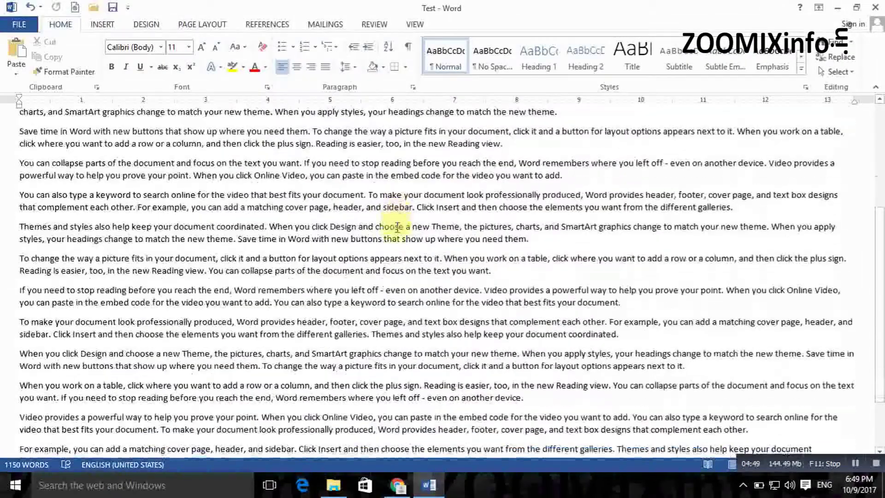
scroll(399, 247, up, 5)
scroll(400, 250, up, 2)
scroll(400, 251, down, 1)
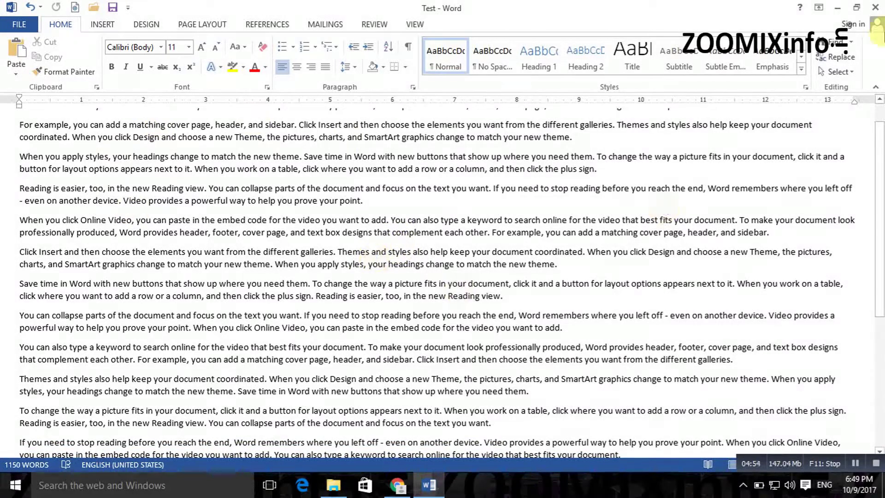
Step: Minimize Word and Chrome, open the Test web page from the folder, look through it and close the browser
click(838, 8)
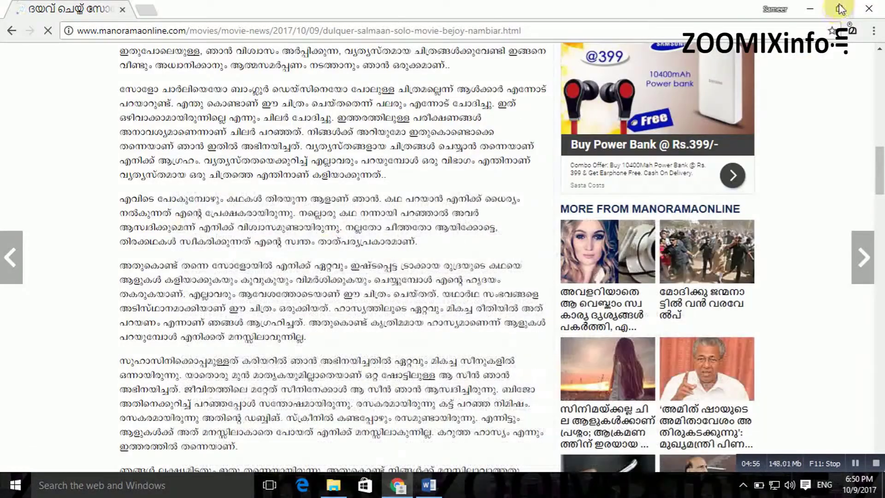
click(810, 8)
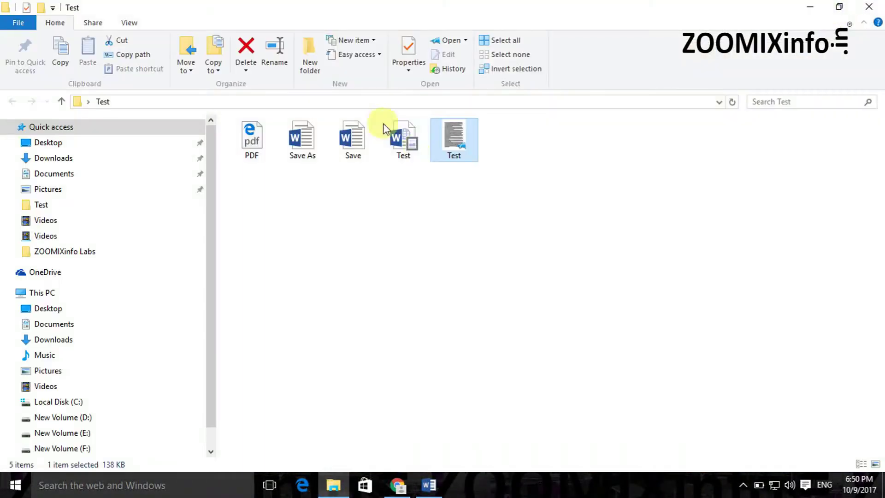
click(404, 156)
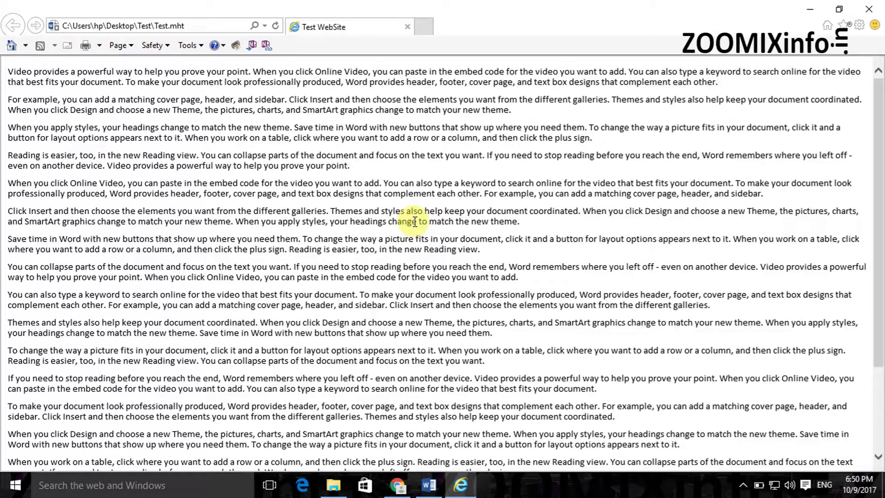
scroll(416, 225, down, 5)
click(868, 8)
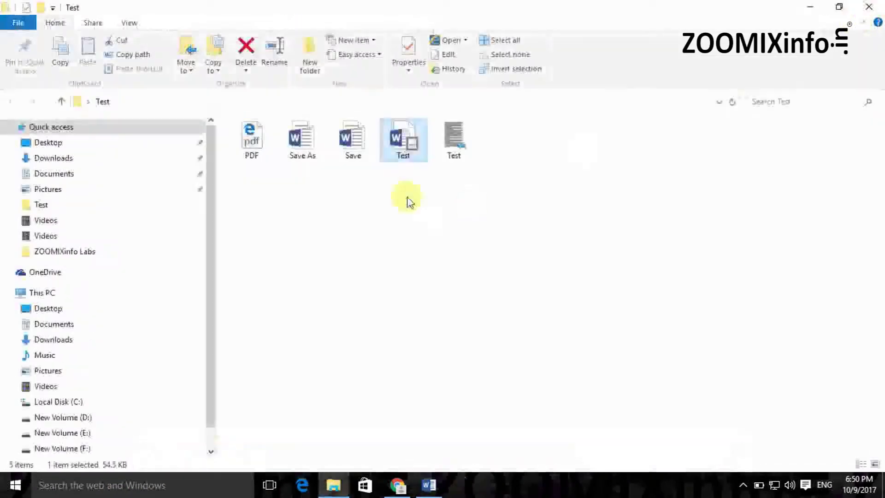
Step: Examine which other apps can open the Test .mht file, browse Program Files for more programs, and cancel
right_click(401, 157)
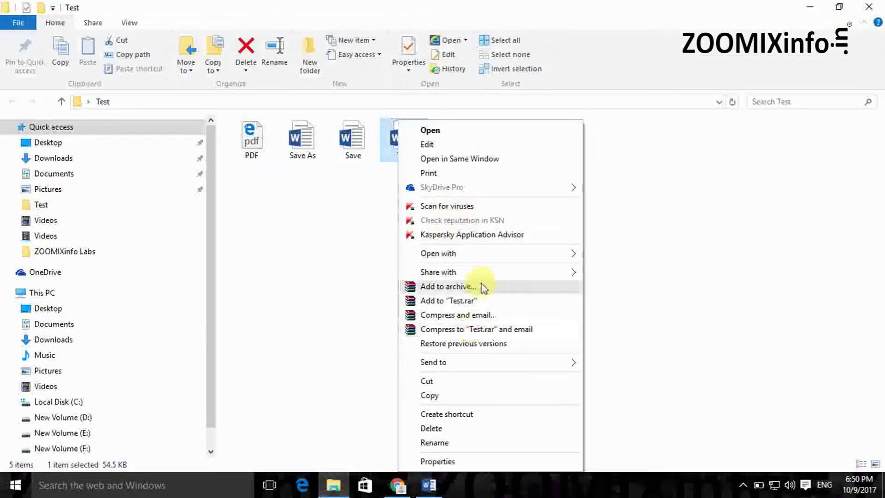
mouse_move(487, 259)
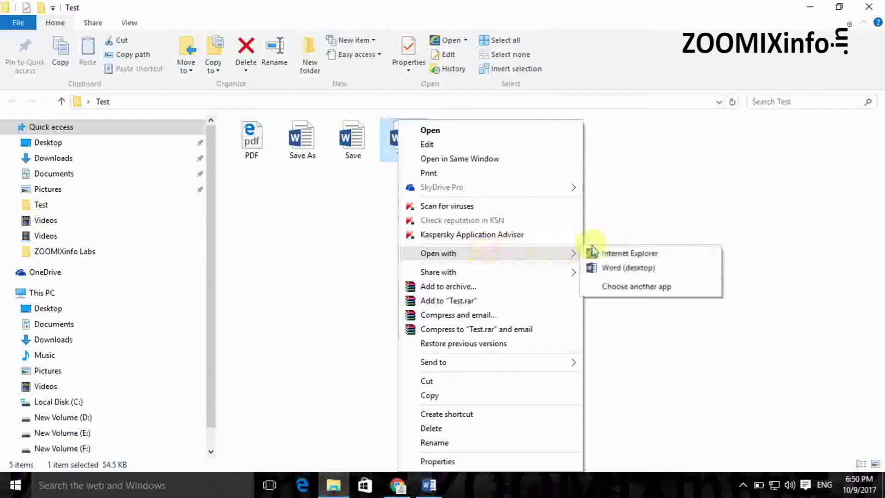
click(615, 287)
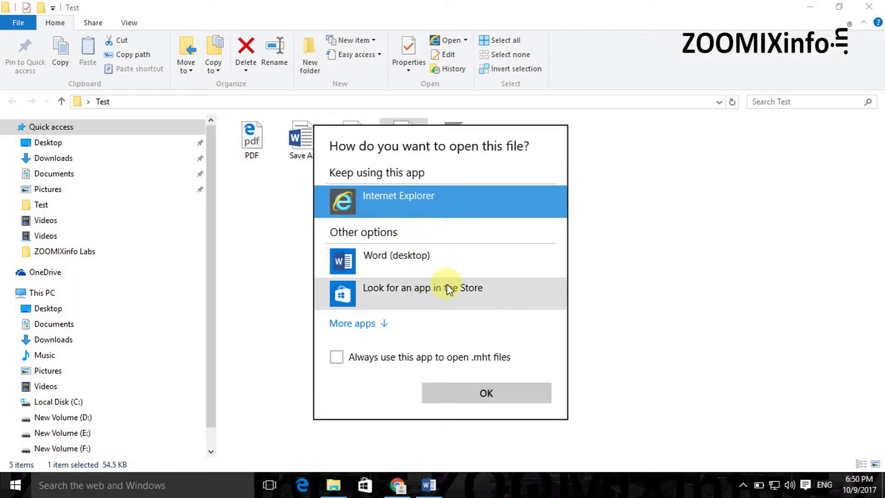
click(388, 324)
scroll(415, 323, down, 5)
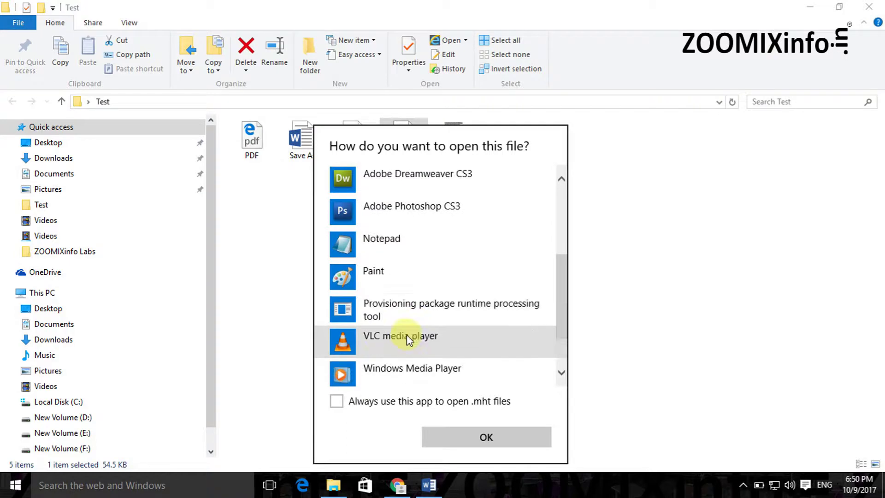
scroll(389, 318, up, 4)
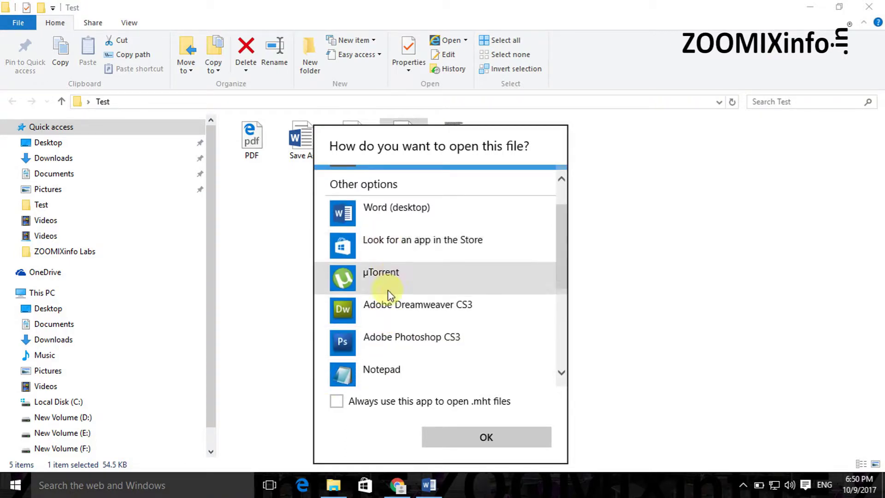
scroll(389, 309, down, 3)
scroll(389, 325, down, 1)
click(393, 371)
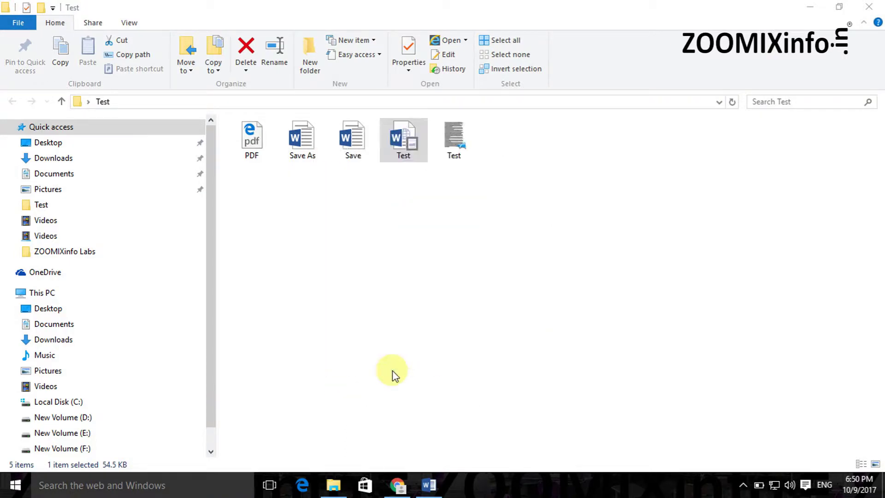
scroll(282, 212, down, 4)
scroll(295, 198, up, 4)
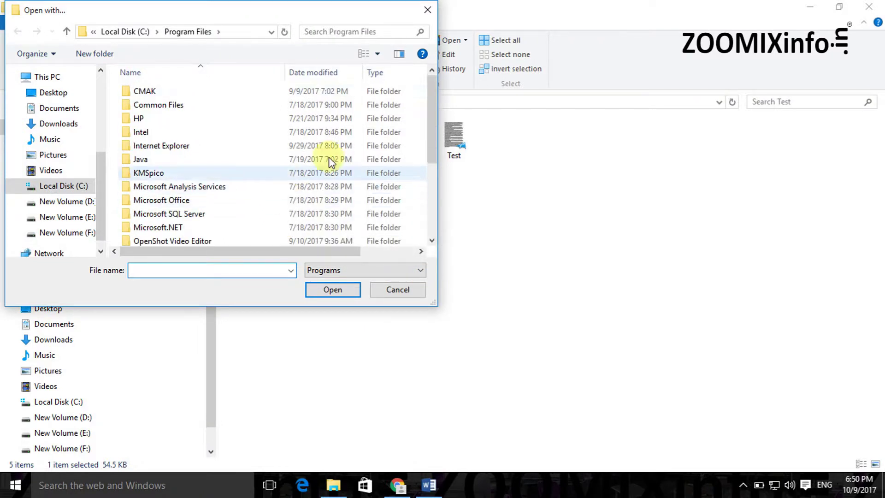
click(426, 10)
Step: Reopen the Test web page from the folder in Internet Explorer and read through its content
double_click(406, 147)
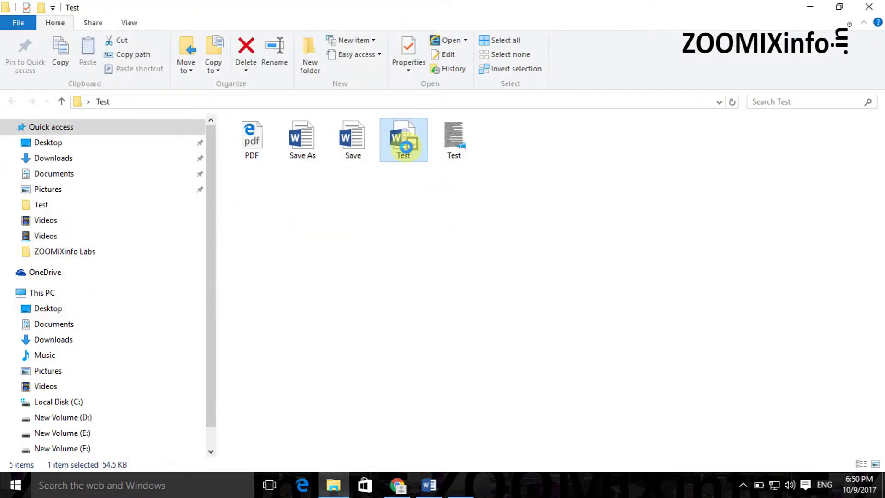
scroll(359, 238, down, 3)
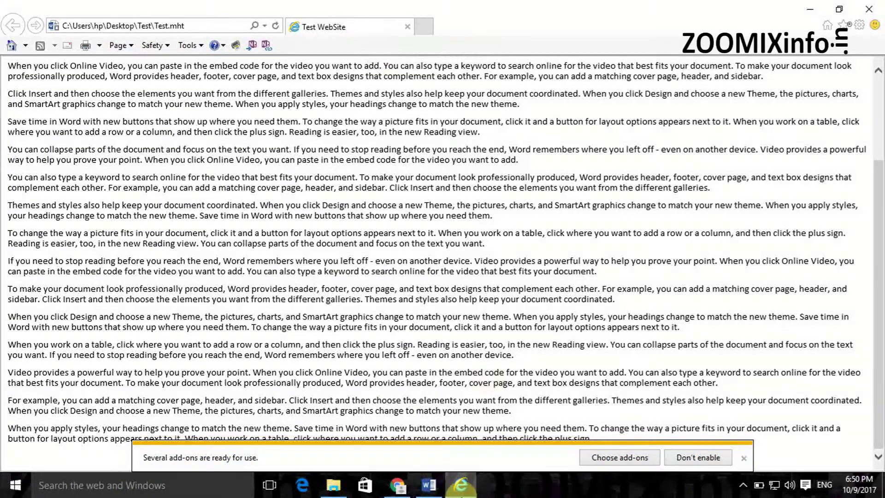
Step: Return to Word and switch the Test document to Print Layout view
click(437, 493)
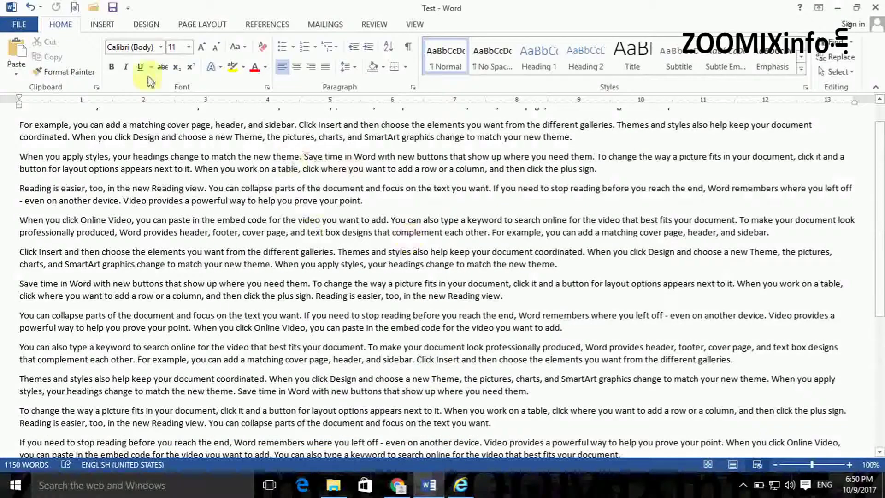
click(414, 24)
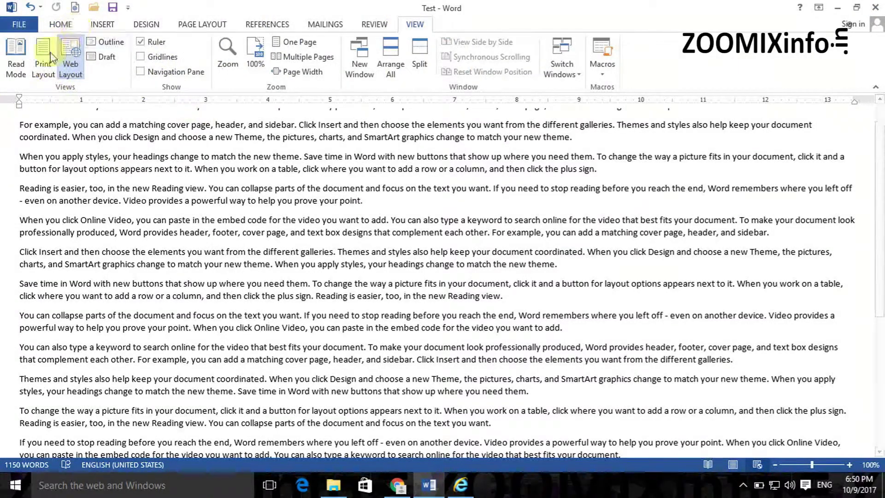
click(41, 67)
Step: Save the document in the Test folder as a Web Page named Test, with the page title d
click(20, 24)
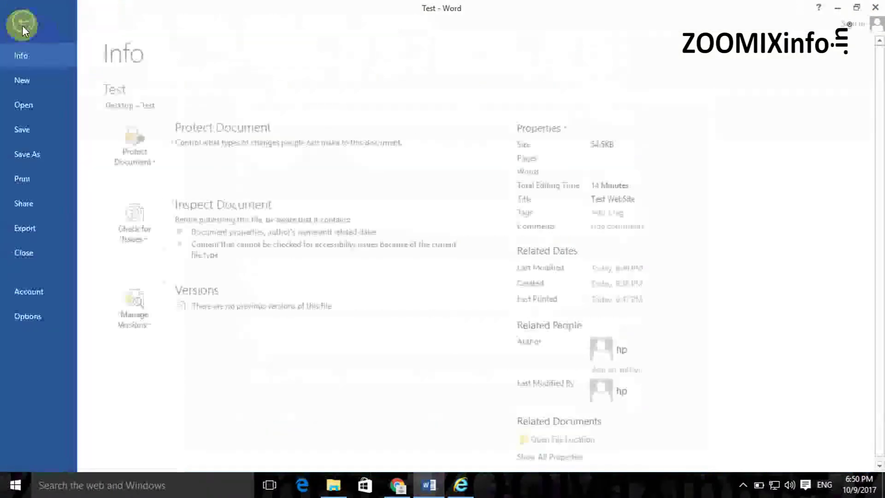
click(40, 159)
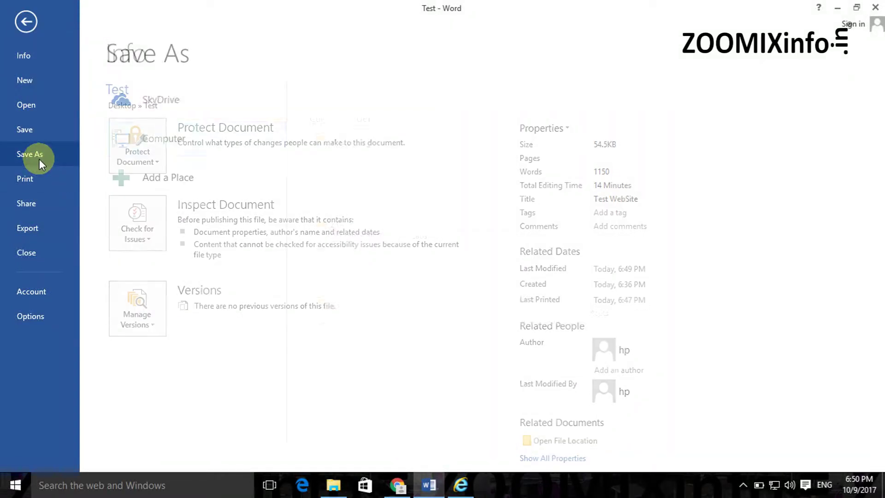
click(359, 192)
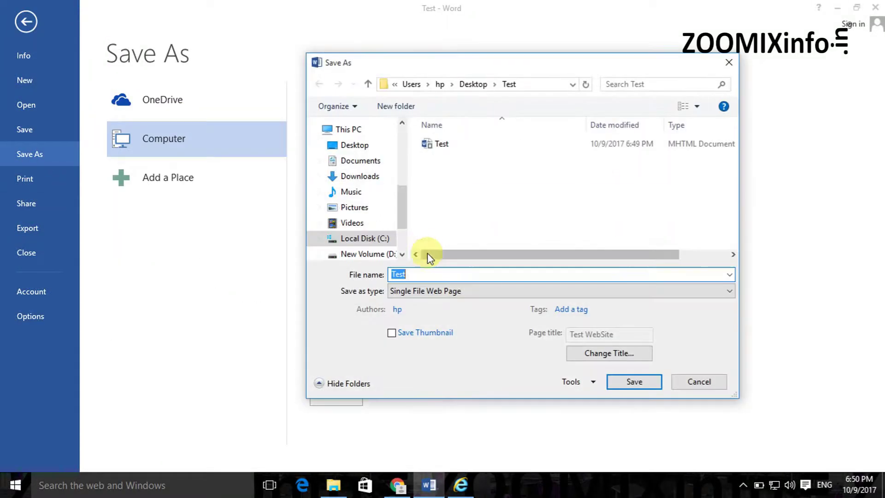
click(466, 292)
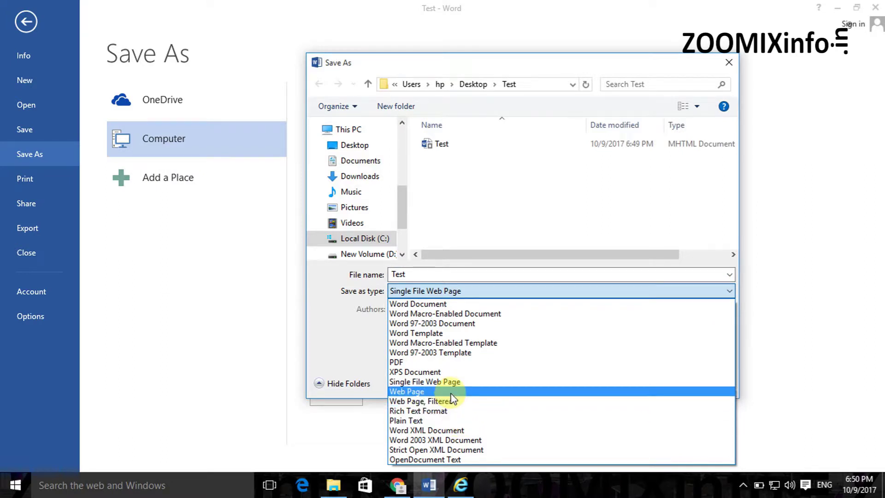
click(424, 390)
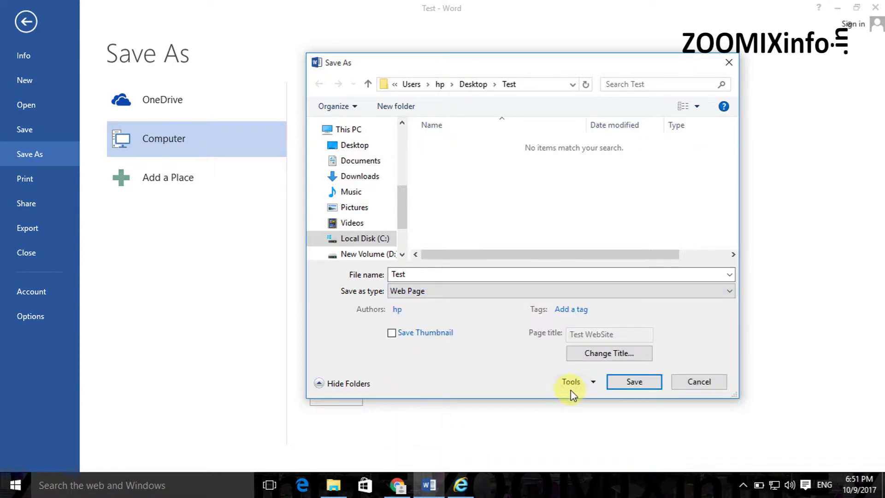
click(609, 353)
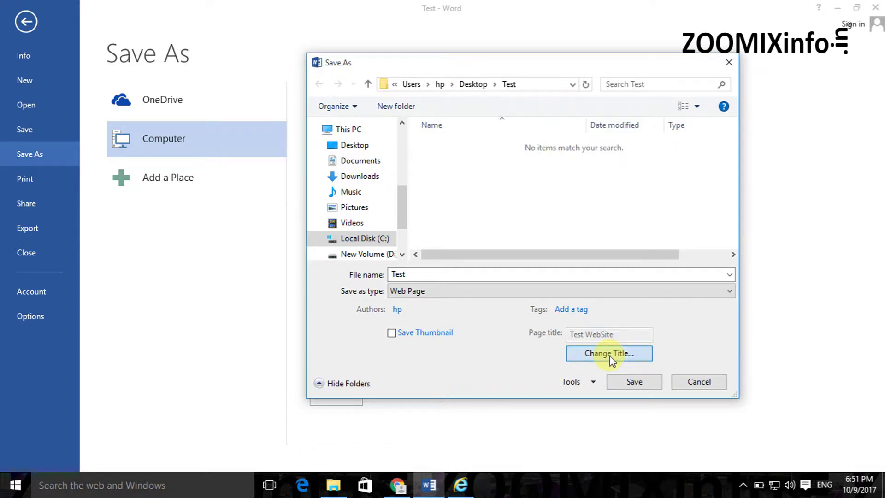
text(d)
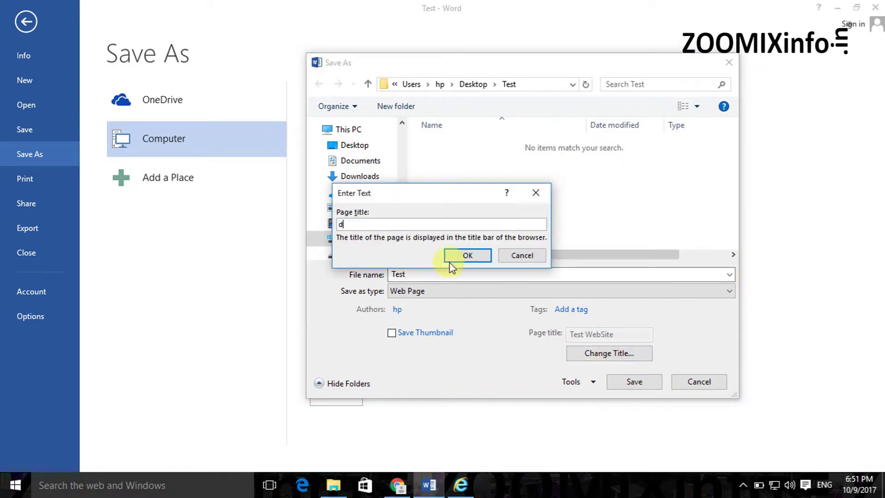
click(467, 256)
click(625, 379)
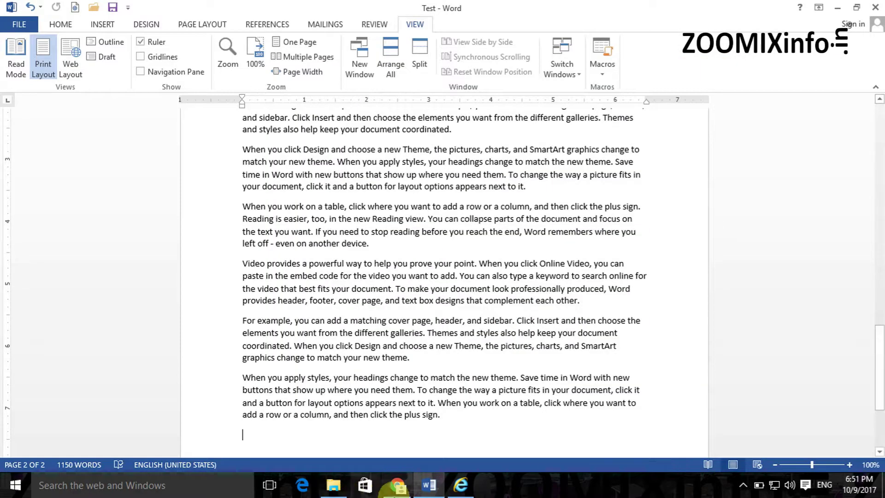
Step: Open the saved Test.htm page from the folder in Google Chrome, look through it and highlight the htm extension in its address
click(333, 485)
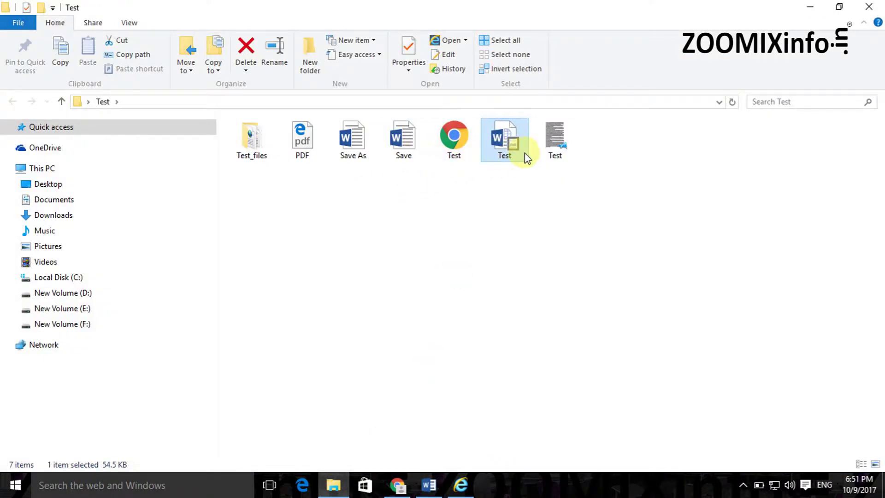
click(456, 145)
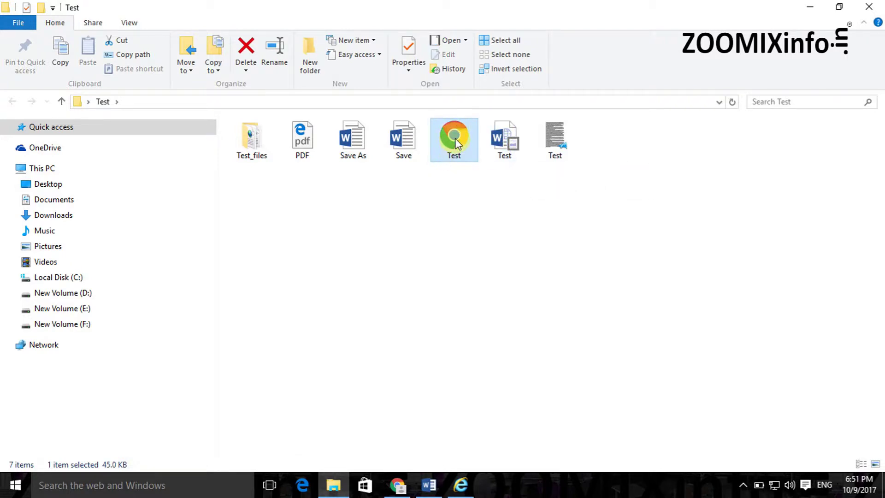
right_click(456, 144)
mouse_move(568, 231)
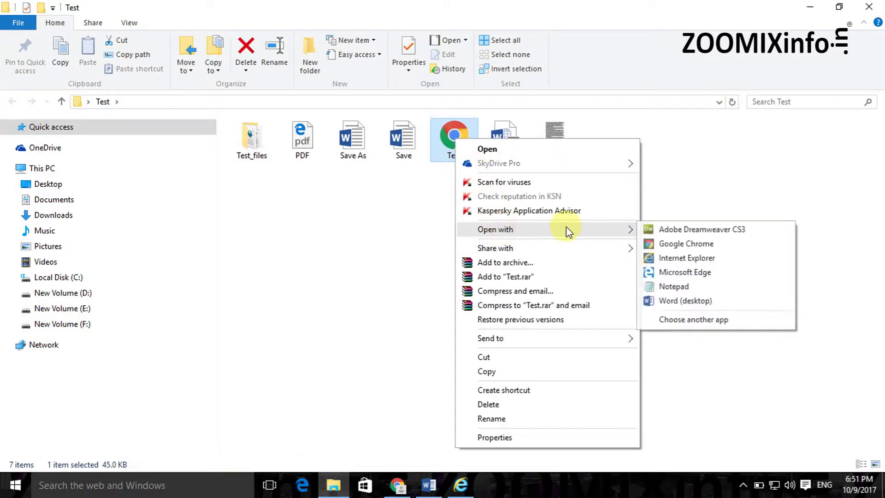
click(679, 244)
scroll(378, 197, down, 1)
scroll(382, 198, up, 1)
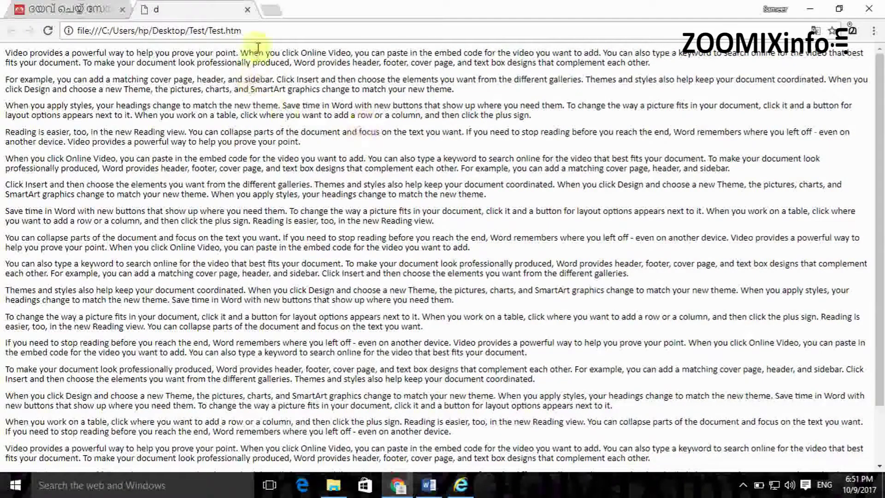
drag(257, 32, 225, 30)
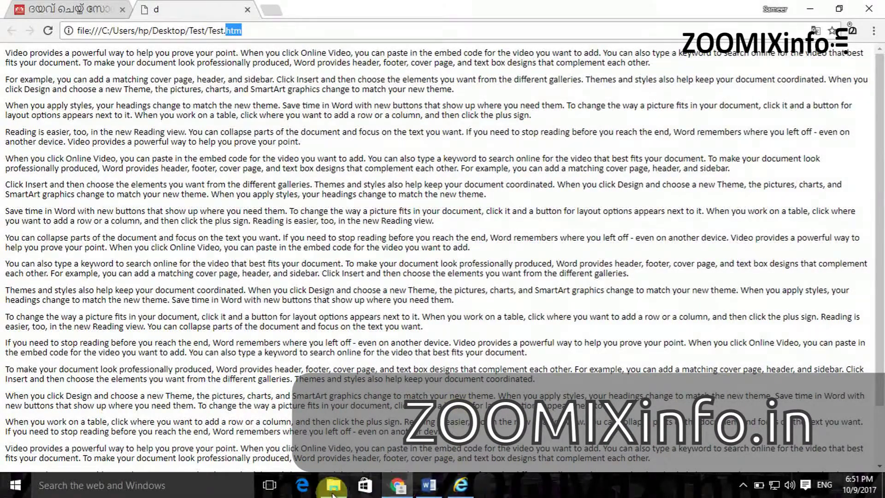
Step: Check the Test folder and return to the Test document's view options in Word
click(333, 484)
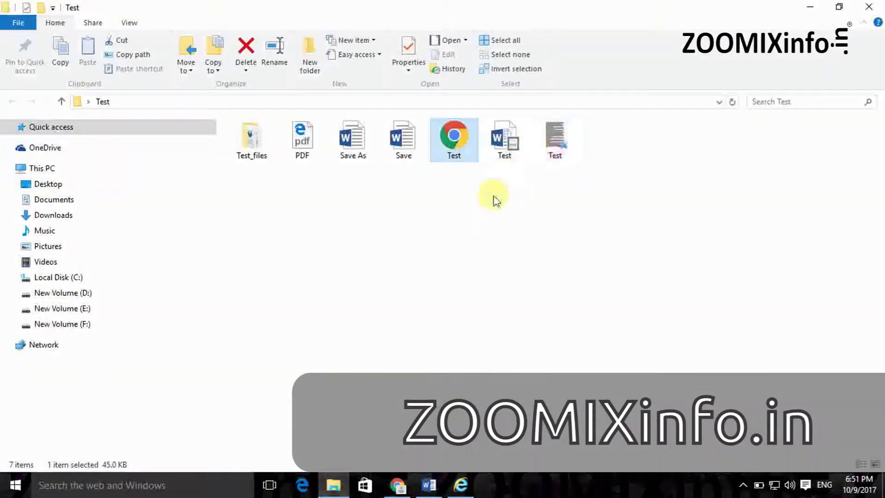
click(428, 484)
scroll(65, 59, up, 2)
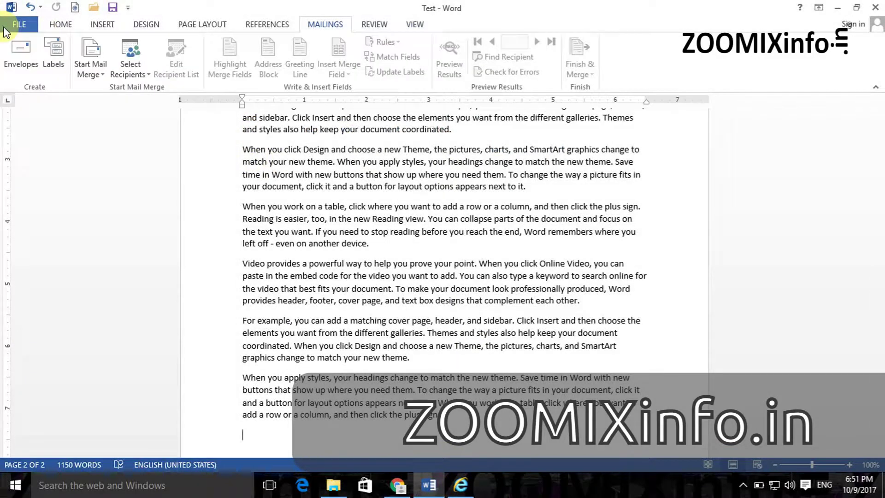
click(417, 26)
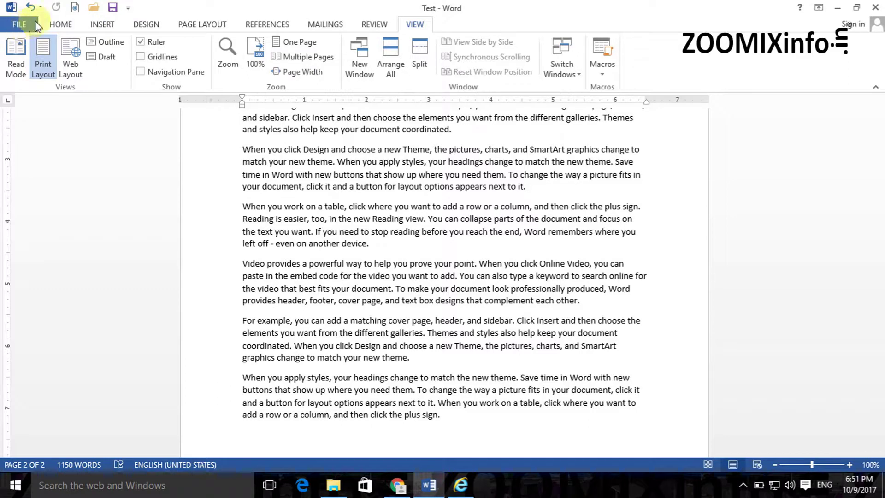
Step: Save the document in the Test folder as Plain Text named Test, using the Windows (Default) text encoding
click(21, 27)
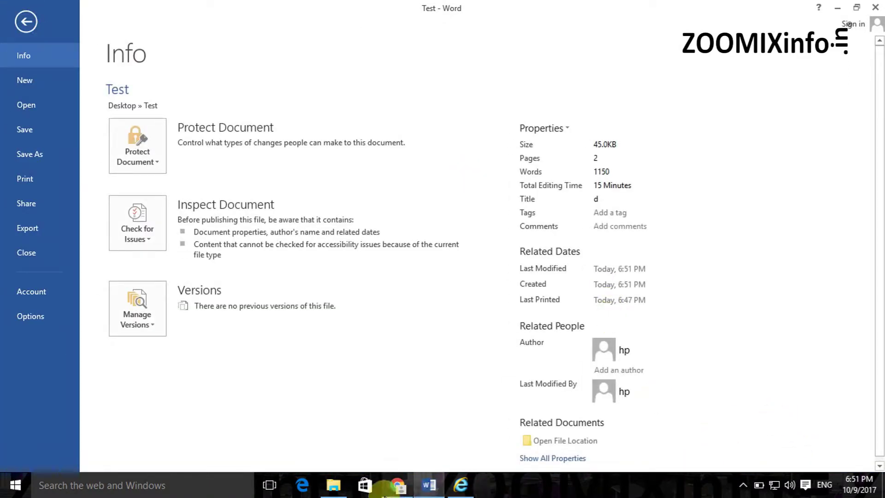
click(744, 486)
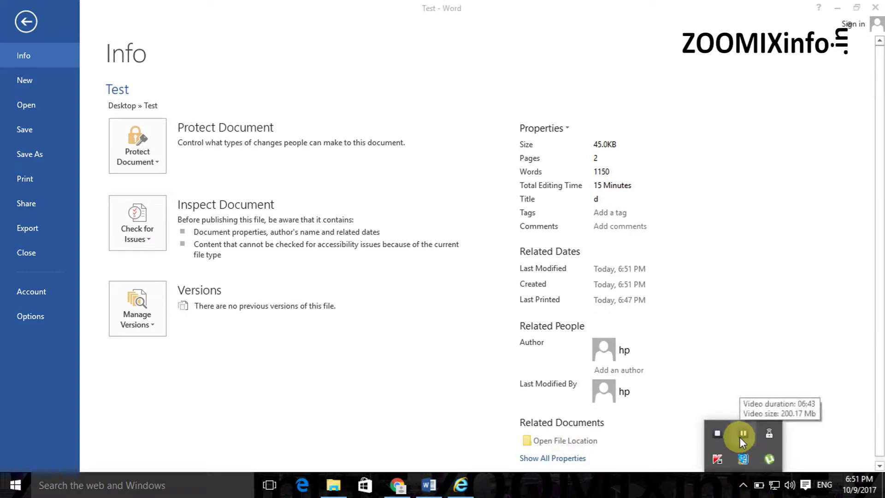
click(25, 147)
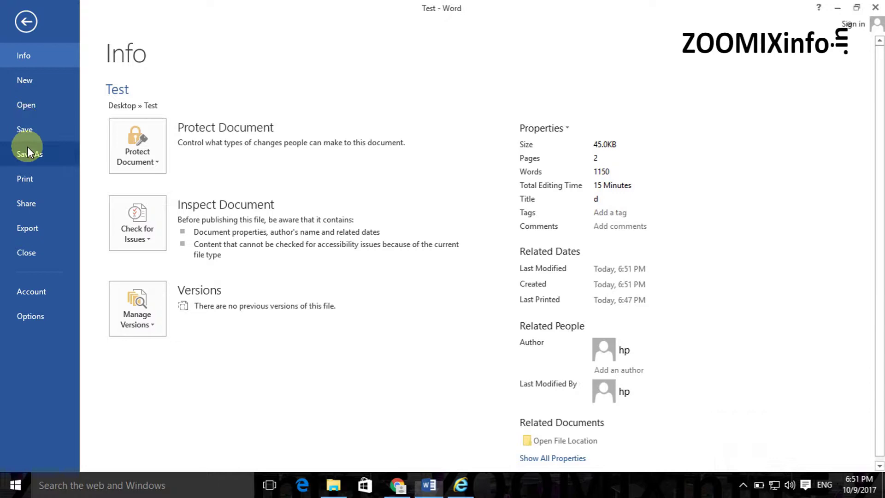
click(25, 153)
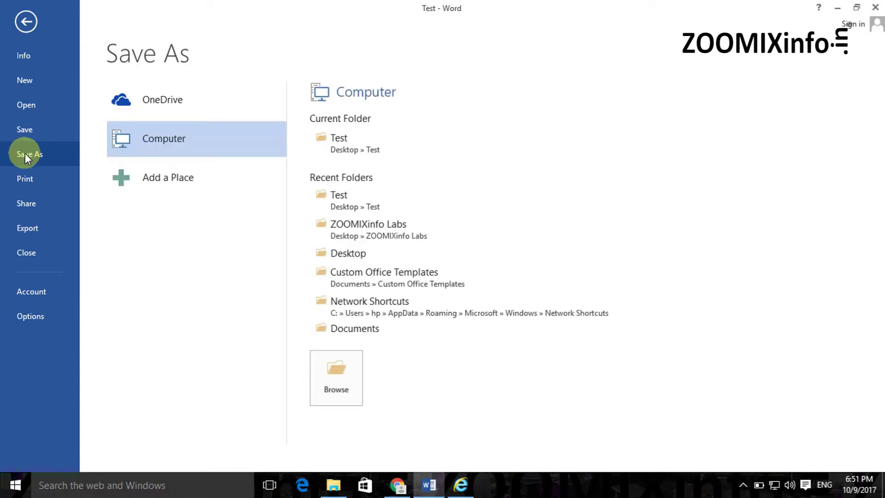
click(339, 145)
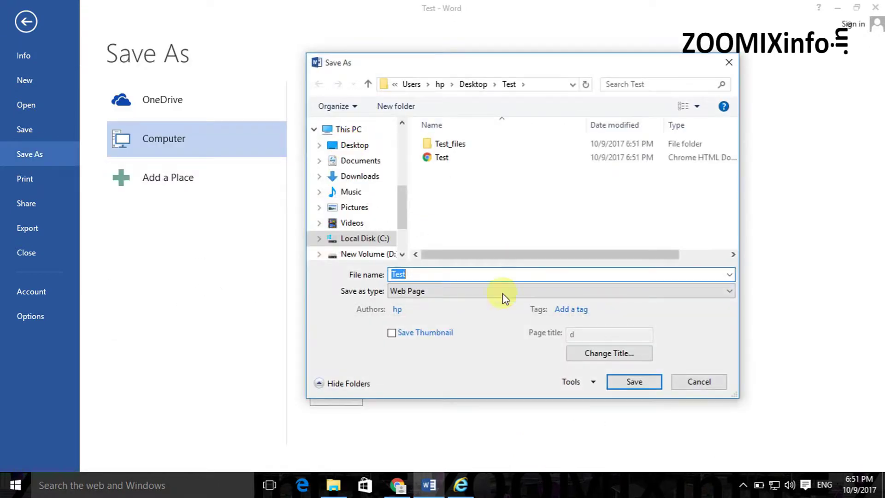
click(460, 293)
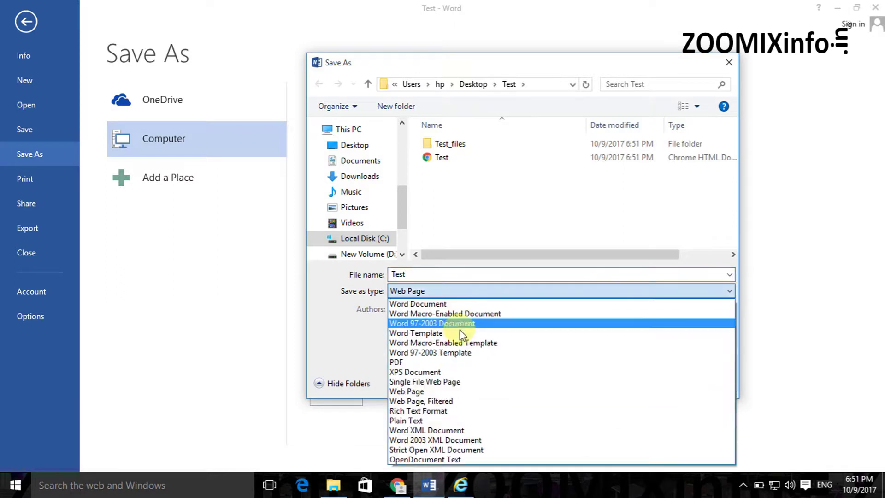
click(433, 420)
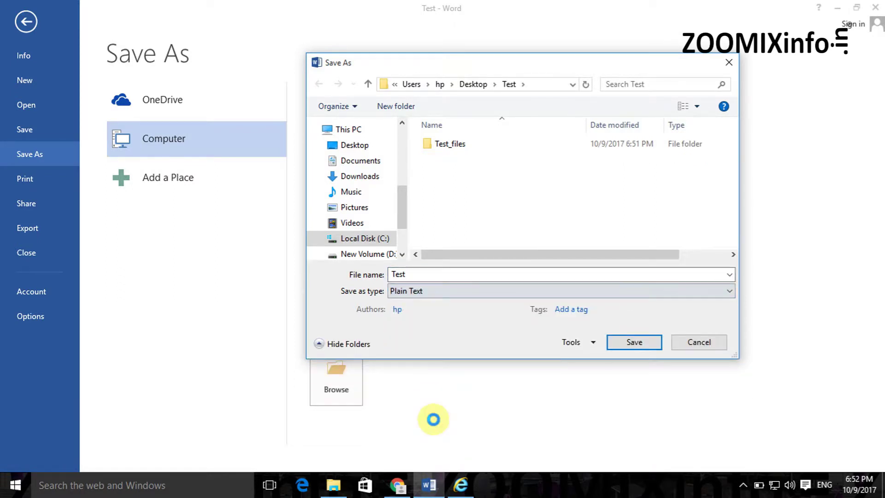
click(640, 348)
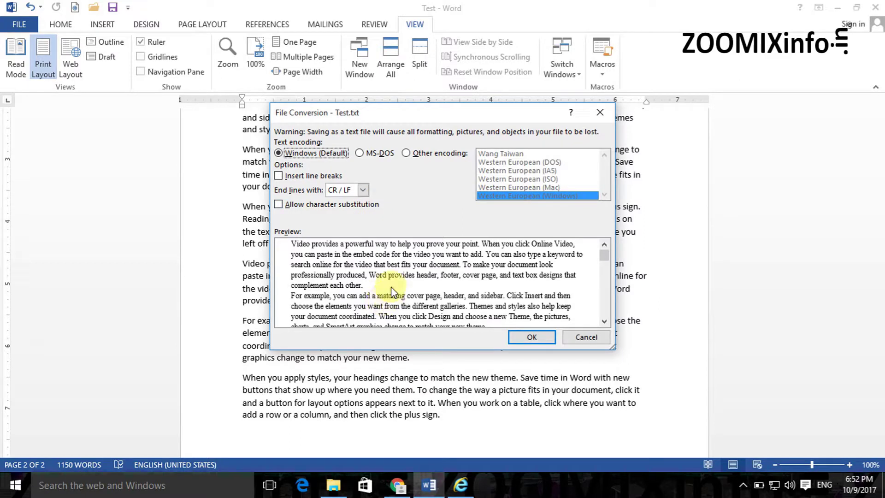
mouse_move(608, 262)
mouse_down()
mouse_move(607, 330)
mouse_move(604, 259)
mouse_up()
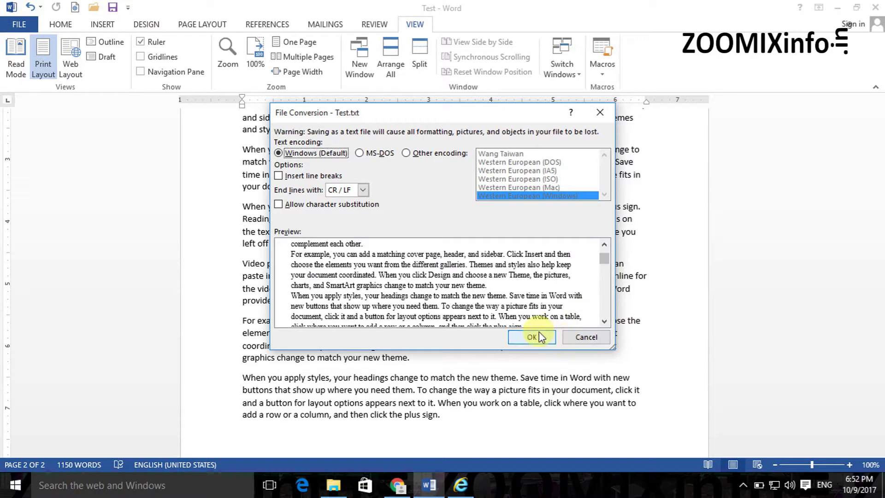
click(532, 336)
Step: Open the saved Test text file from the folder in Notepad
click(310, 485)
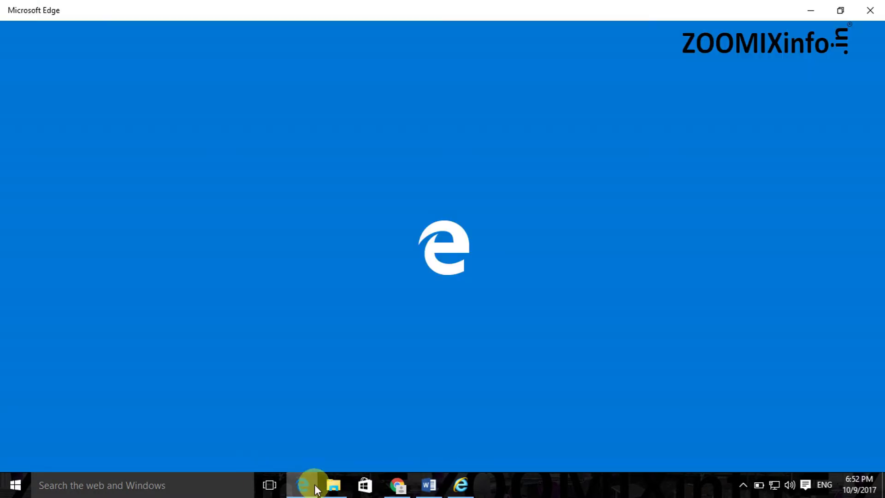
click(328, 484)
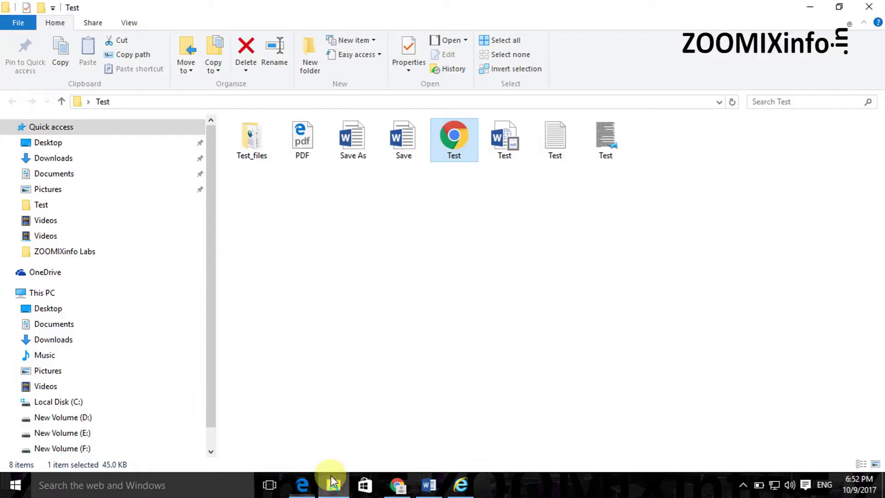
click(558, 156)
double_click(560, 159)
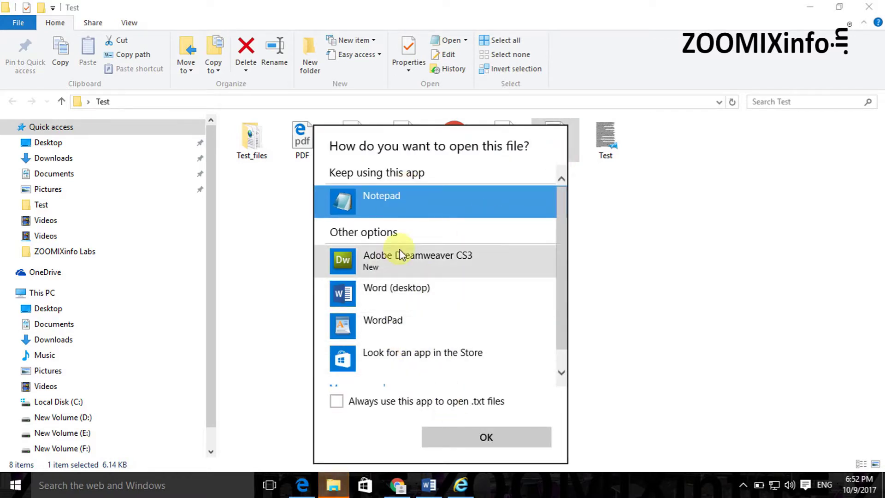
click(436, 438)
scroll(444, 213, down, 1)
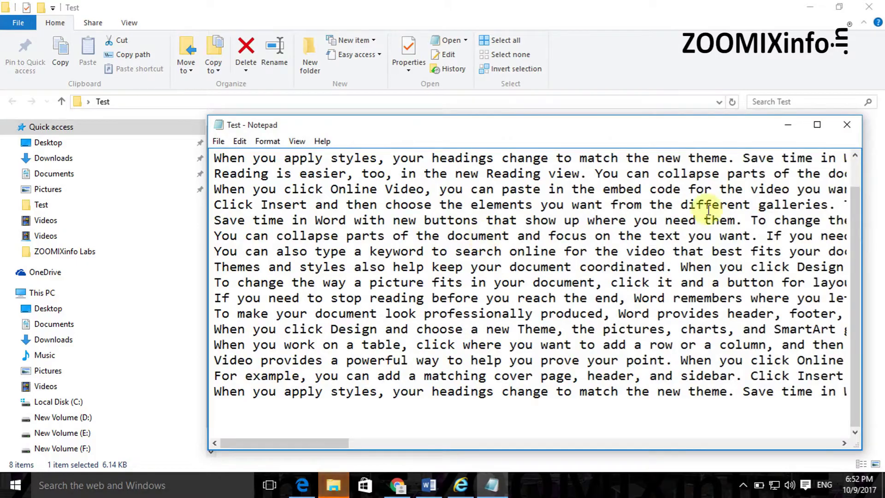
Step: Maximize the Notepad window and turn on Word Wrap for the text
click(823, 123)
scroll(360, 228, right, 3)
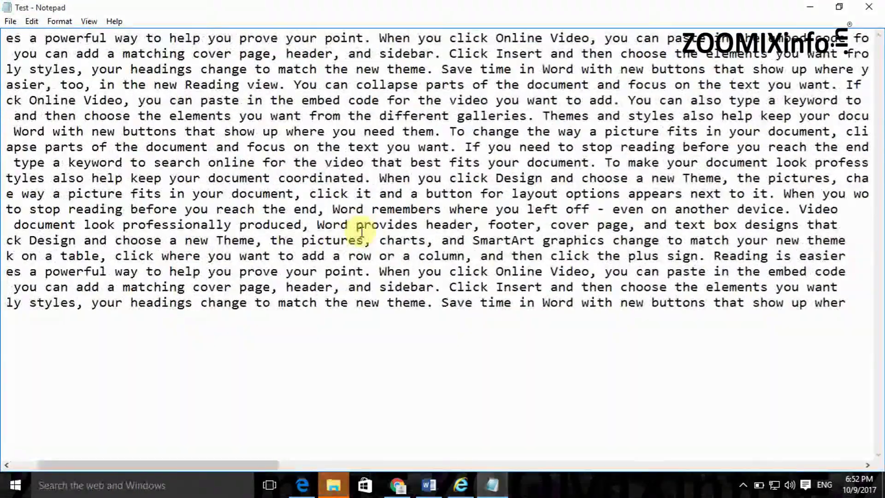
scroll(361, 231, left, 2)
click(59, 21)
click(73, 33)
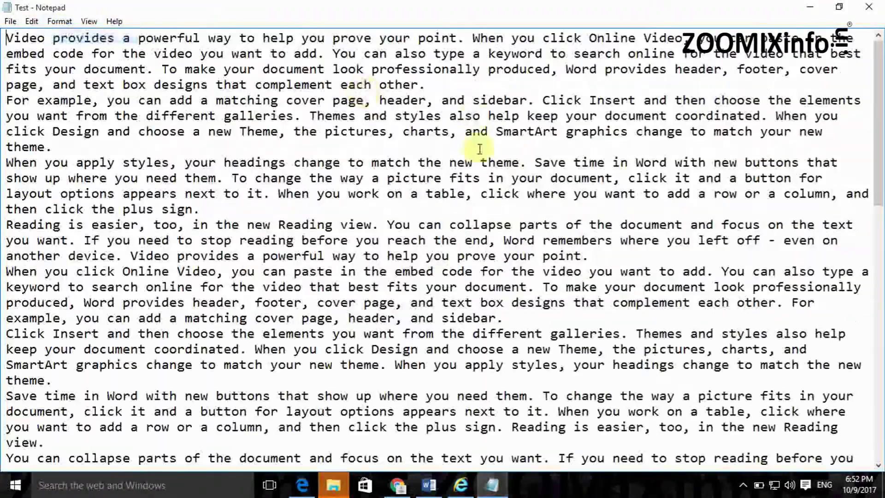
Step: Read through the wrapped Test text to its end and close Notepad
scroll(483, 207, down, 5)
scroll(487, 216, down, 7)
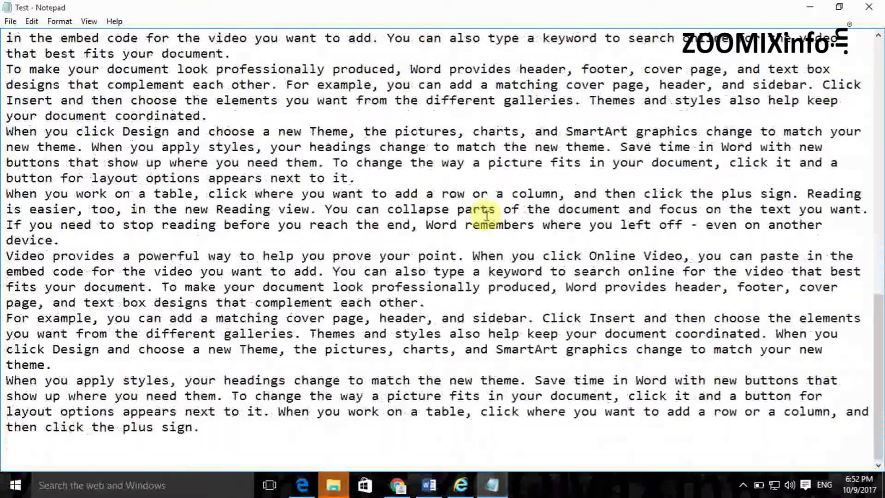
click(868, 7)
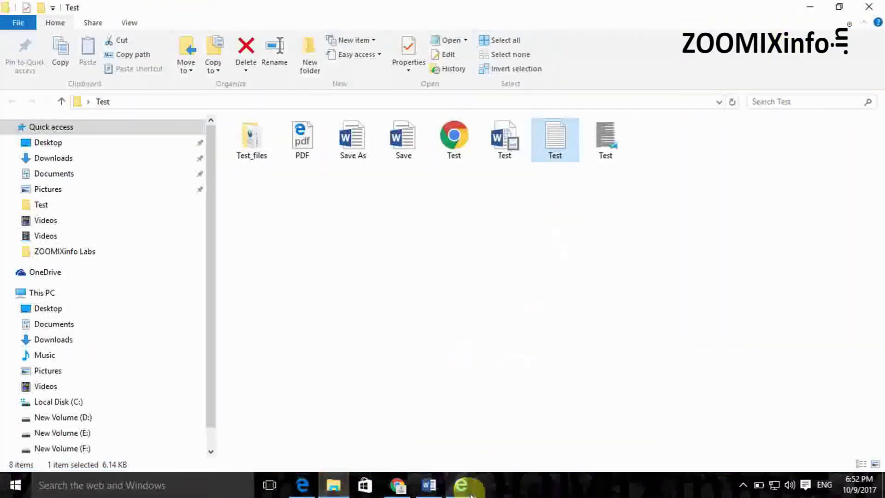